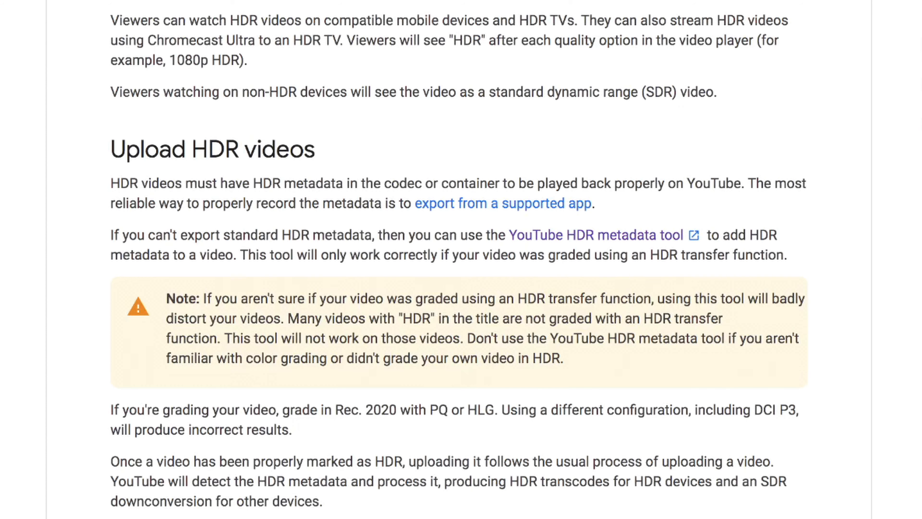
# Step: Open the YouTube HDR metadata tool's GitHub page and download the hdr_metadata repository as a ZIP
pyautogui.click(577, 237)
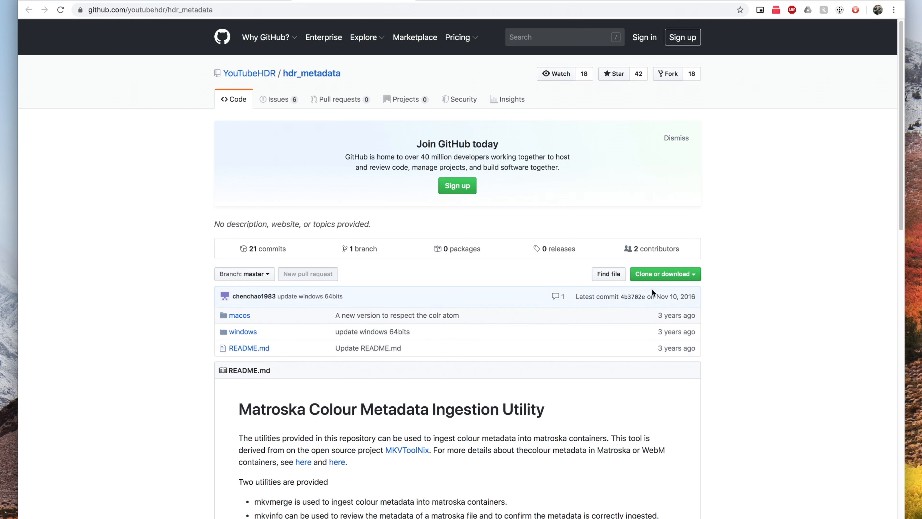
pyautogui.click(659, 274)
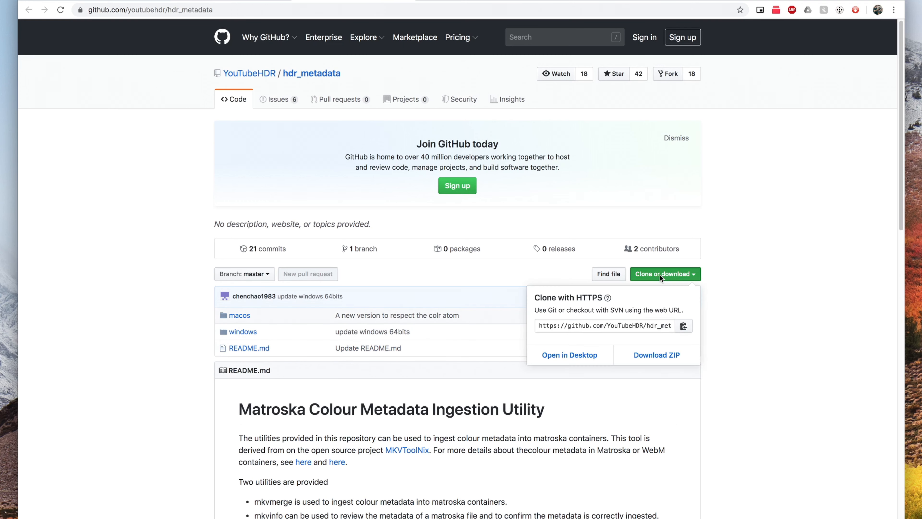
pyautogui.click(657, 355)
pyautogui.press('Return')
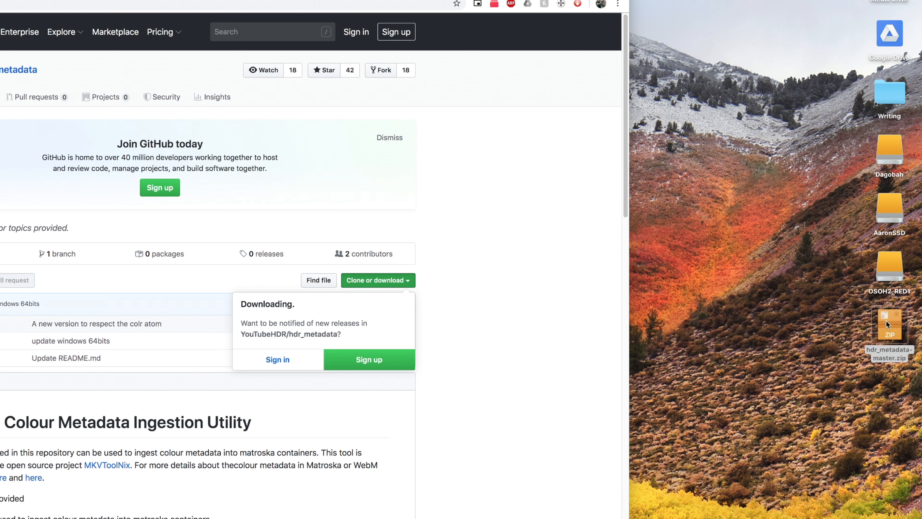
# Step: Unpack hdr_metadata-master.zip on the desktop and move the hdr_metadata-master folder into the user's home folder
pyautogui.doubleClick(886, 320)
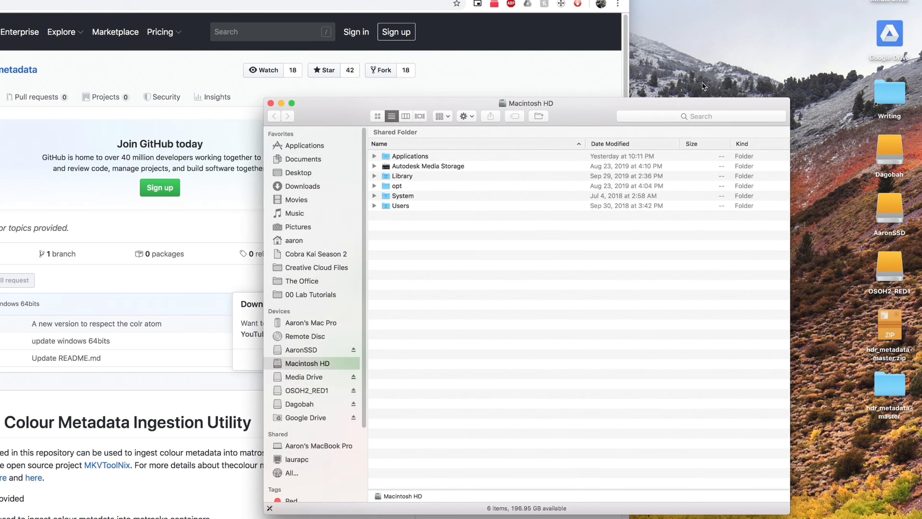
pyautogui.click(292, 241)
pyautogui.moveTo(889, 391); pyautogui.dragTo(457, 364)
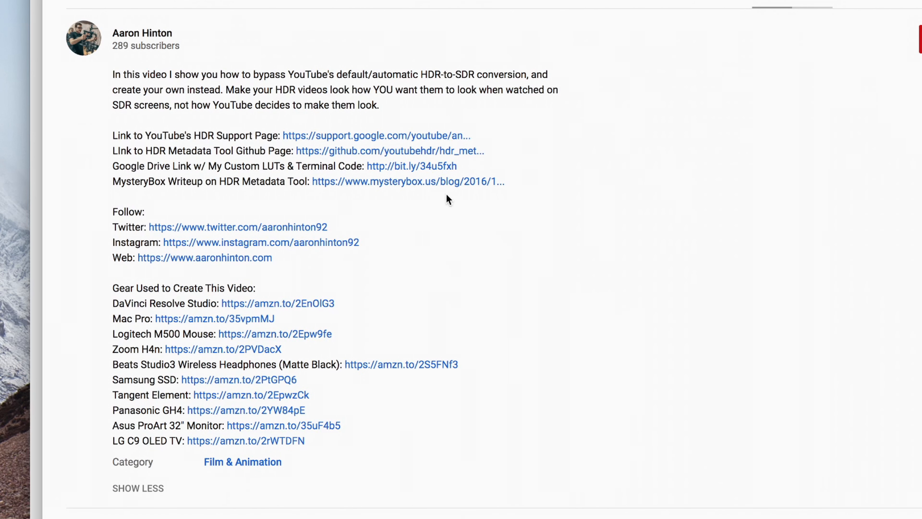
# Step: Open the Google Drive link for the custom LUTs and terminal code, and download the whole folder as a ZIP to the desktop
pyautogui.click(426, 165)
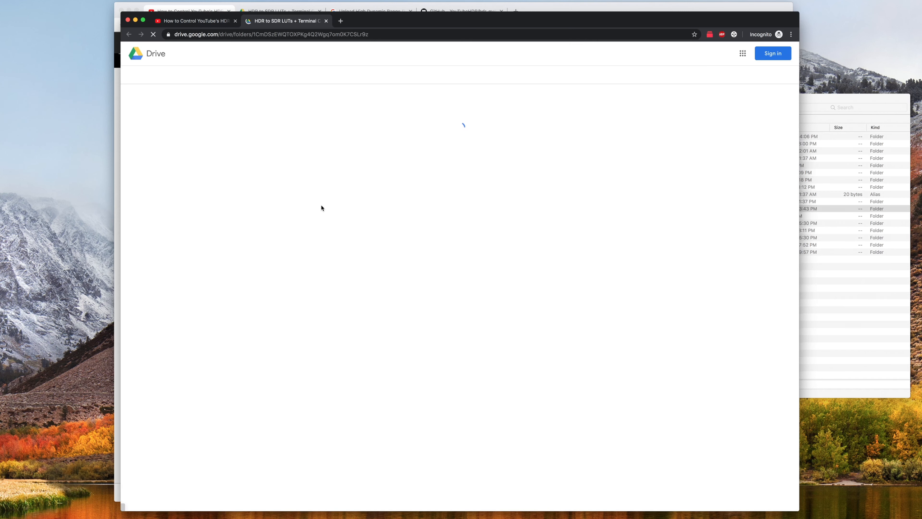
pyautogui.click(741, 76)
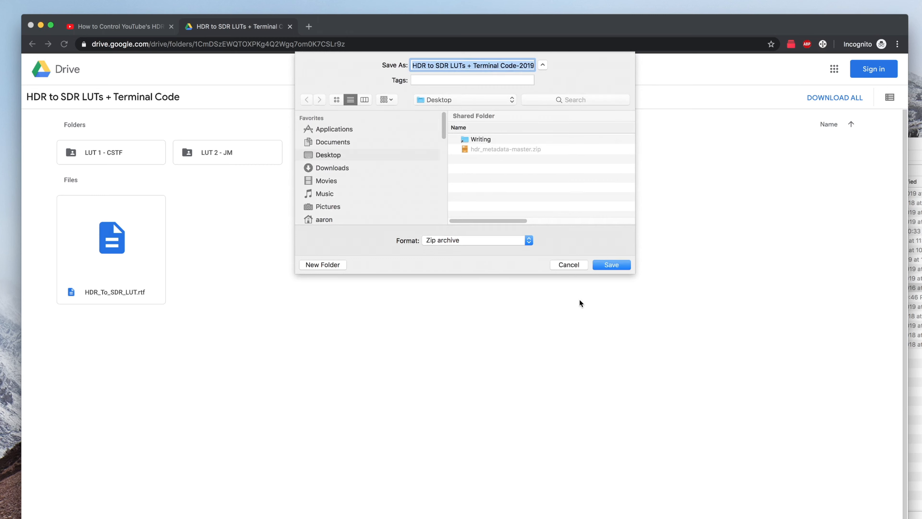
pyautogui.click(604, 263)
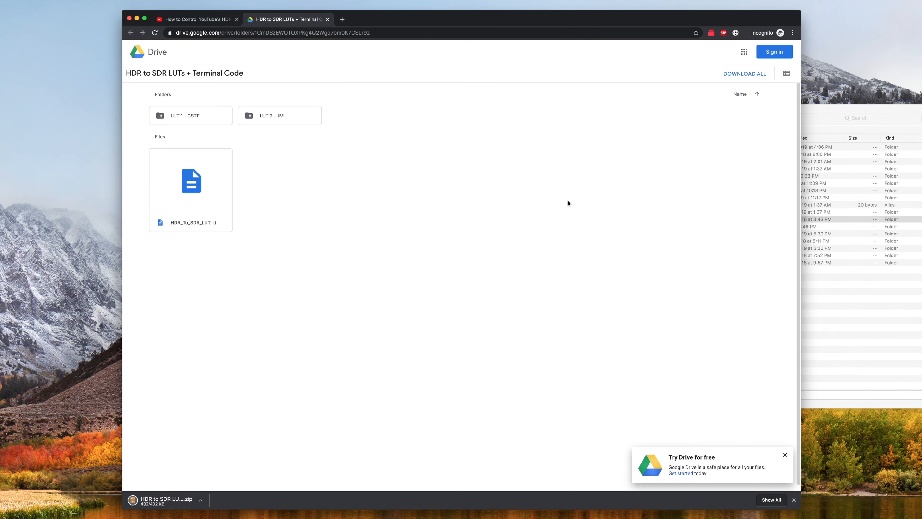
# Step: Unpack the downloaded HDR to SDR LUTs + Terminal Code archive on the desktop and open the extracted folder
pyautogui.click(887, 368)
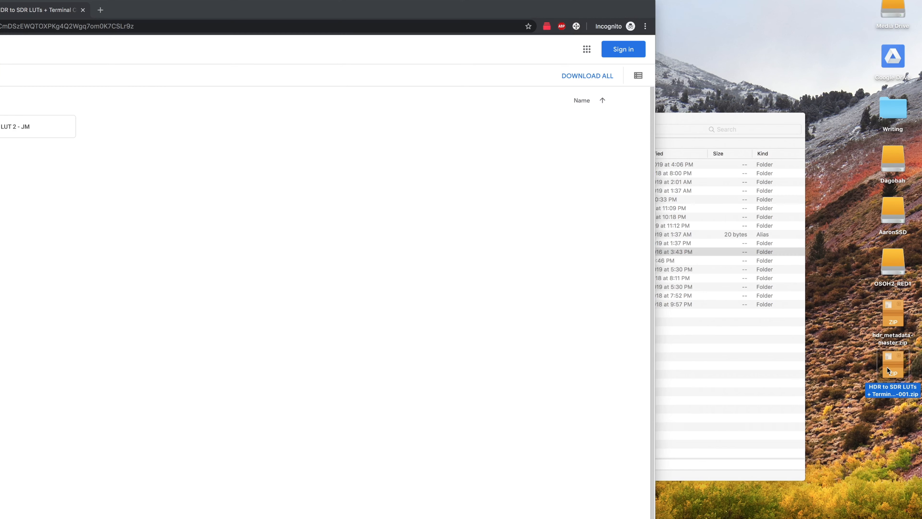
pyautogui.doubleClick(886, 367)
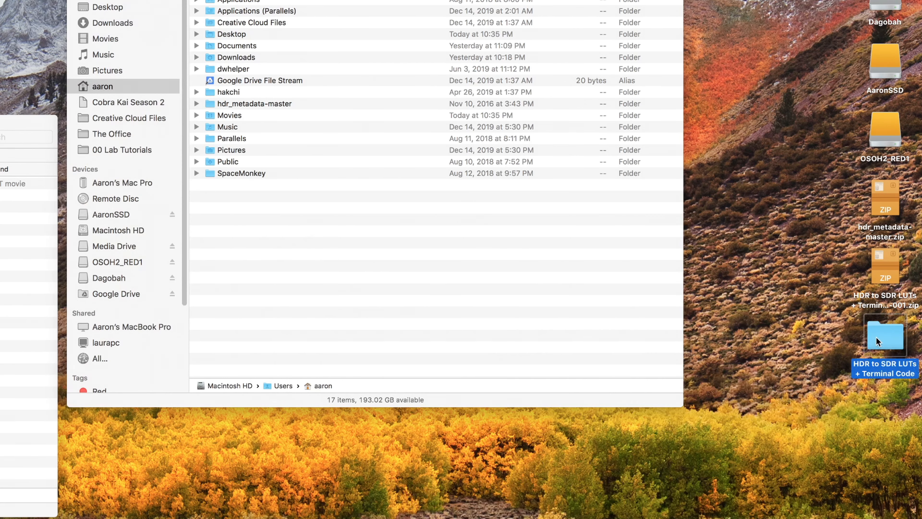
pyautogui.doubleClick(876, 337)
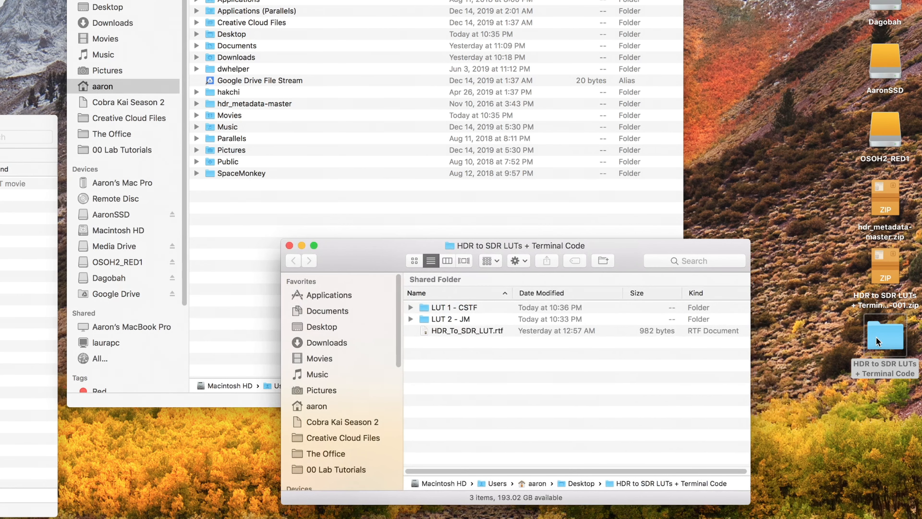
# Step: Move HDR_To_SDR_LUT.cube from the LUT 1 - CSTF folder and HDR_To_SDR_LUT.rtf into the home folder
pyautogui.click(447, 331)
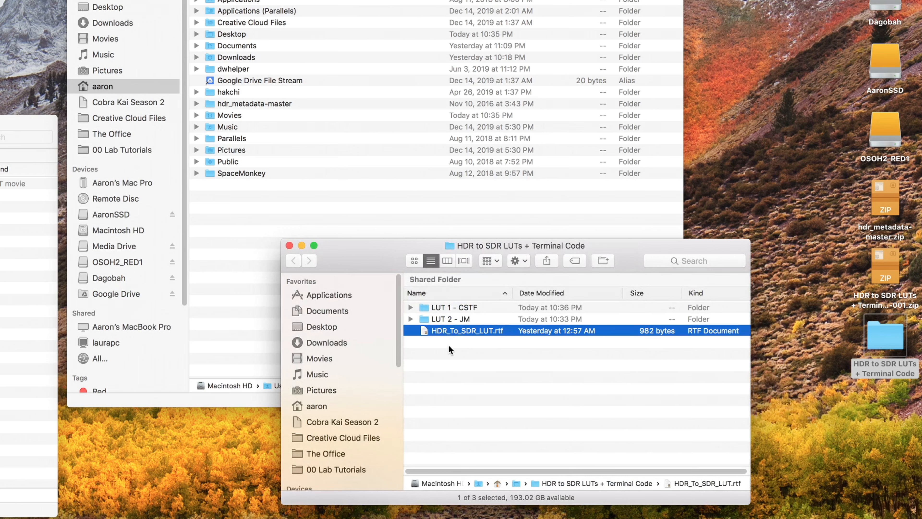
pyautogui.doubleClick(451, 307)
pyautogui.click(451, 307)
pyautogui.moveTo(451, 307); pyautogui.dragTo(259, 218)
pyautogui.moveTo(485, 330); pyautogui.dragTo(254, 226)
# Step: Copy My HDR Video.mov from the My HDR Video folder and paste it into the home folder
pyautogui.rightClick(109, 200)
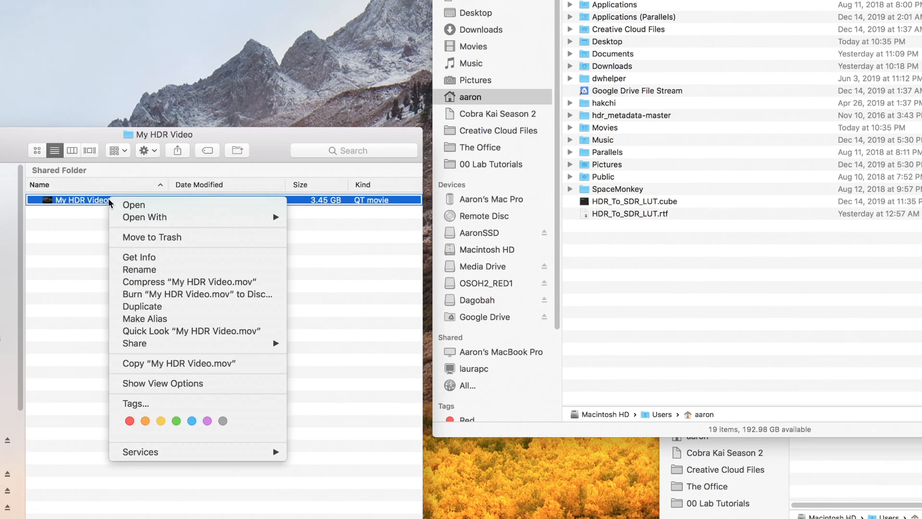
pyautogui.click(178, 364)
pyautogui.click(606, 291)
pyautogui.rightClick(607, 287)
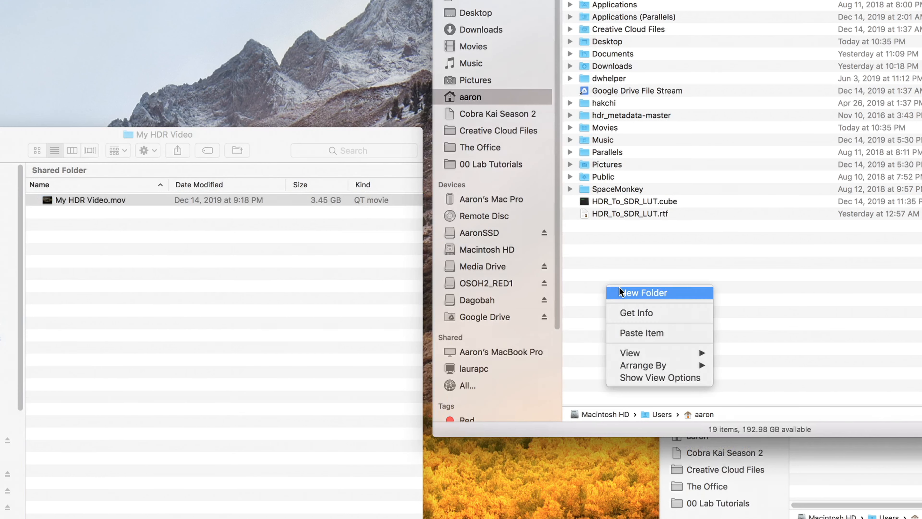
pyautogui.click(653, 333)
# Step: Rename the copied video in the home folder as HDR_To_SDR_LUT.mov
pyautogui.rightClick(629, 225)
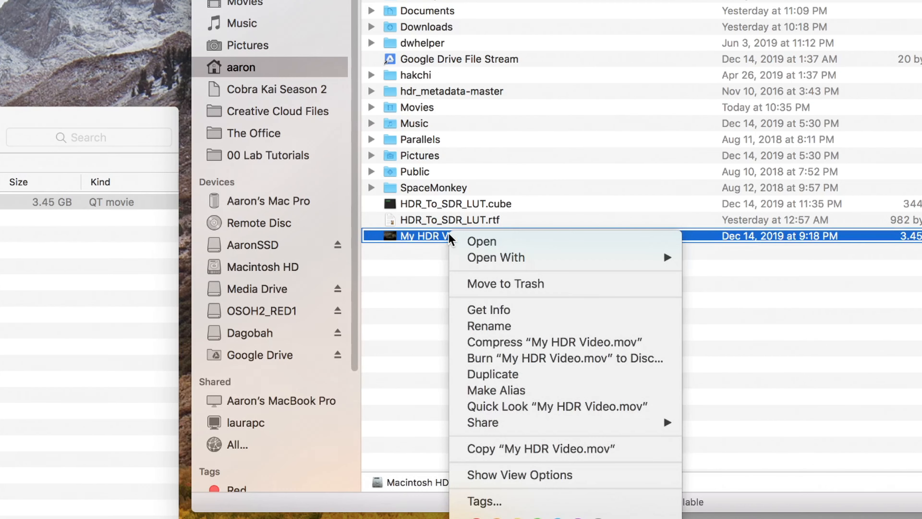
pyautogui.click(488, 326)
pyautogui.write('HDR_To')
pyautogui.write('_SDR_LUT.mov')
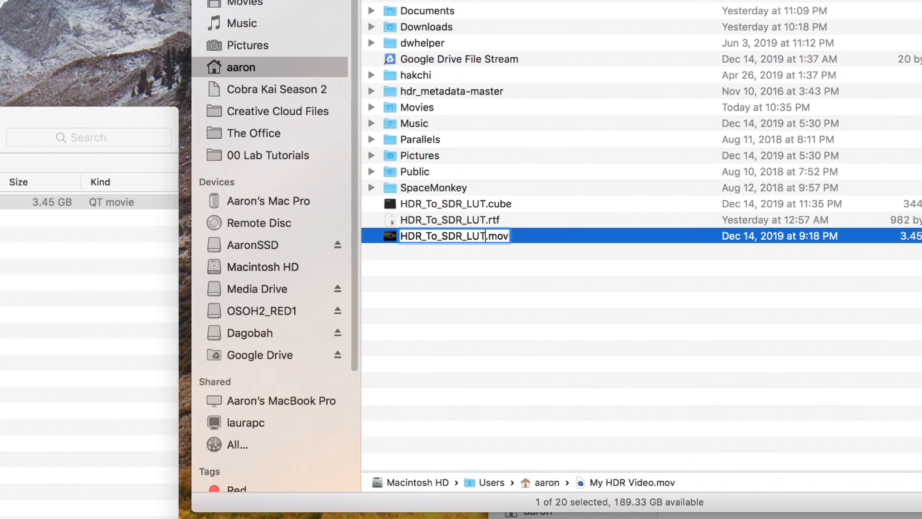
pyautogui.press('Return')
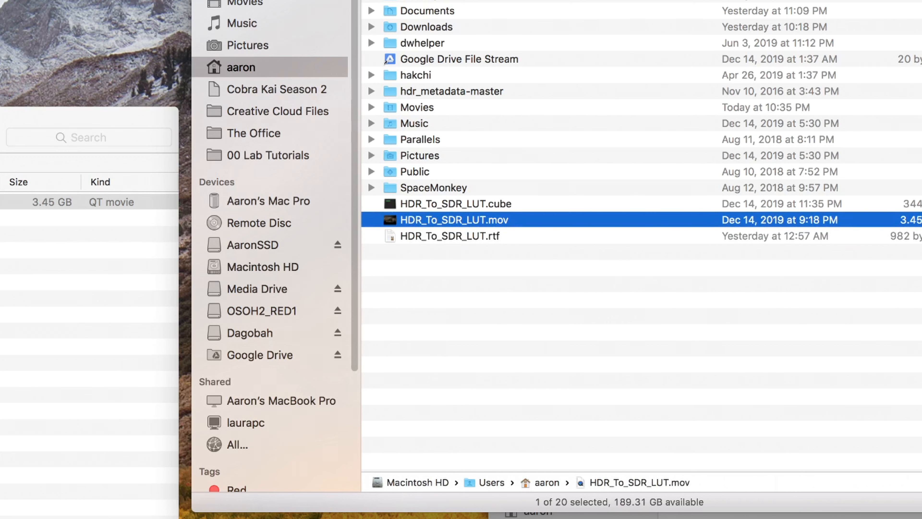
pyautogui.press('Return')
pyautogui.moveTo(488, 220); pyautogui.dragTo(520, 218)
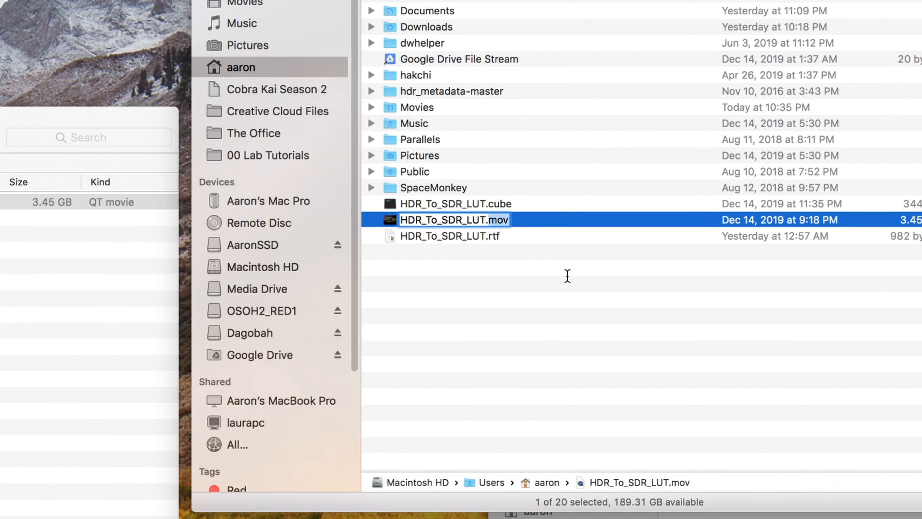
pyautogui.press('Return')
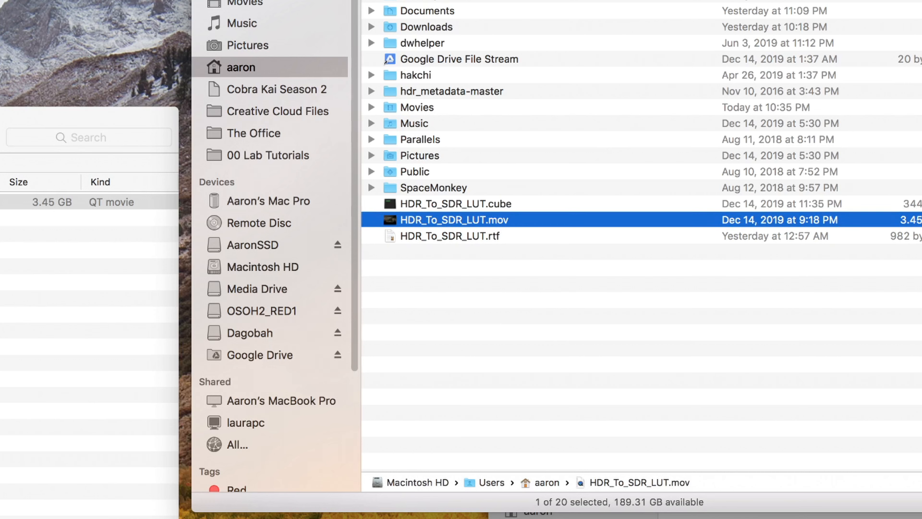
# Step: Find and launch Terminal
pyautogui.press('super+space')
pyautogui.write('terminal')
pyautogui.press('Return')
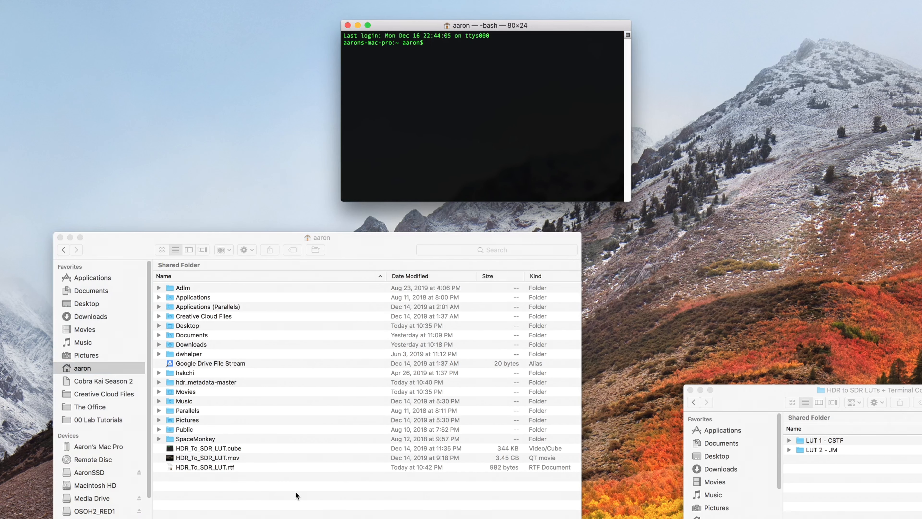
# Step: Open the macos folder inside hdr_metadata-master in the home folder
pyautogui.click(296, 491)
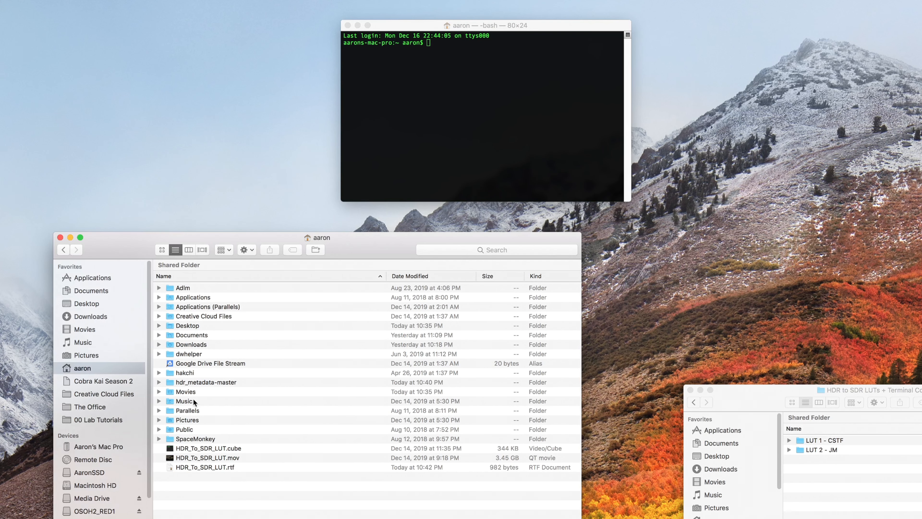
pyautogui.click(193, 382)
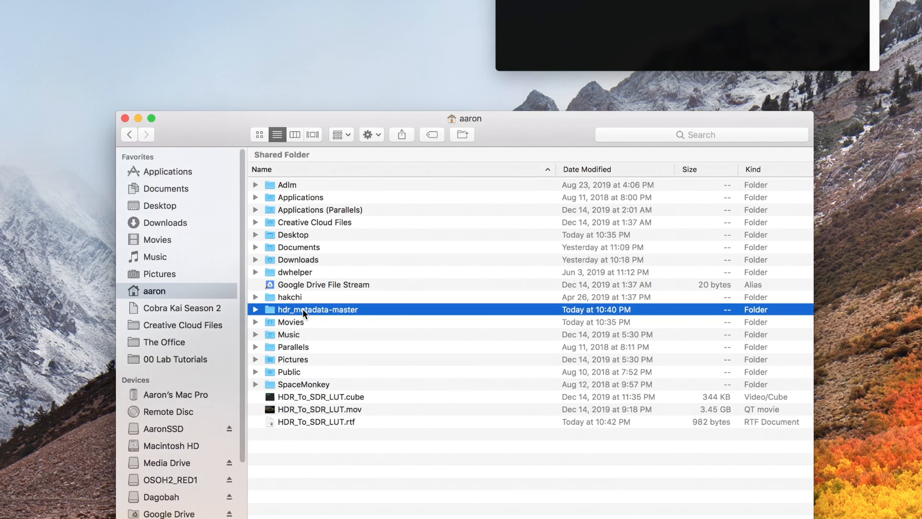
pyautogui.doubleClick(303, 312)
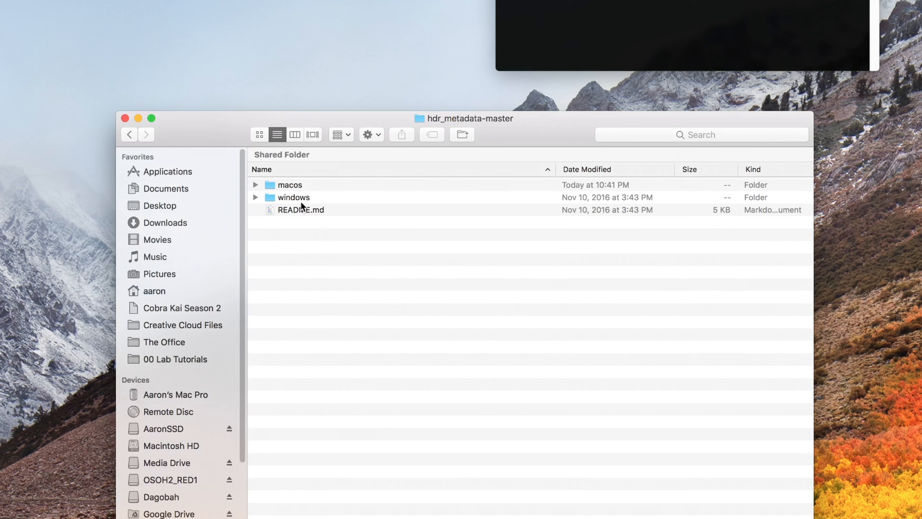
pyautogui.doubleClick(290, 185)
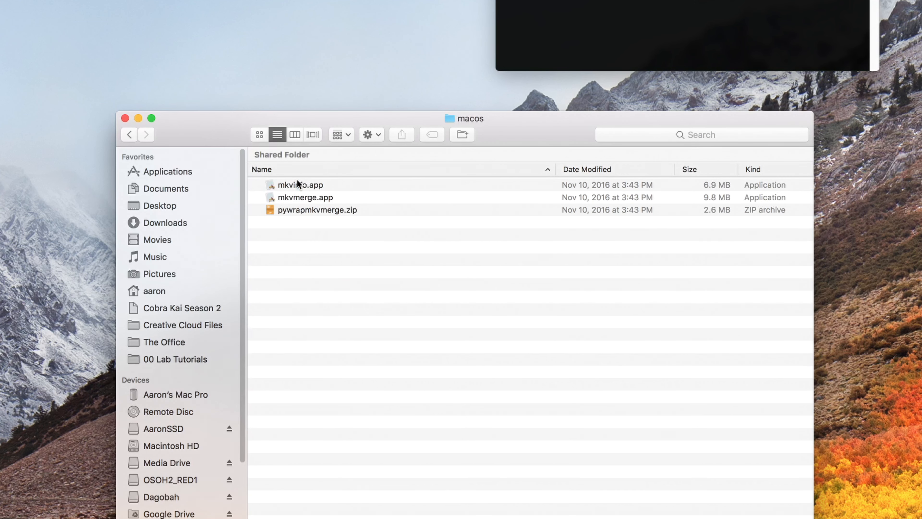
# Step: Show the package contents of mkvmerge.app and insert the path of the mkvmerge executable from Contents/MacOS into the Terminal prompt
pyautogui.click(297, 196)
pyautogui.rightClick(295, 197)
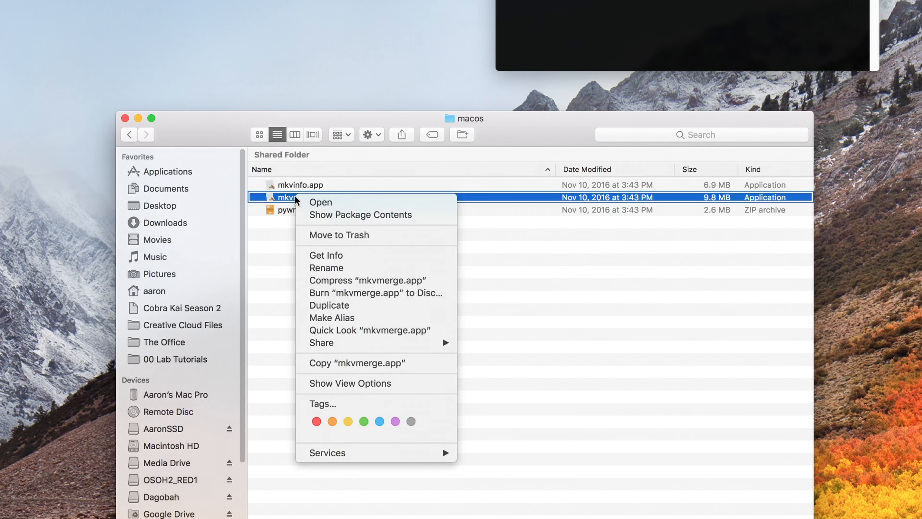
pyautogui.click(319, 214)
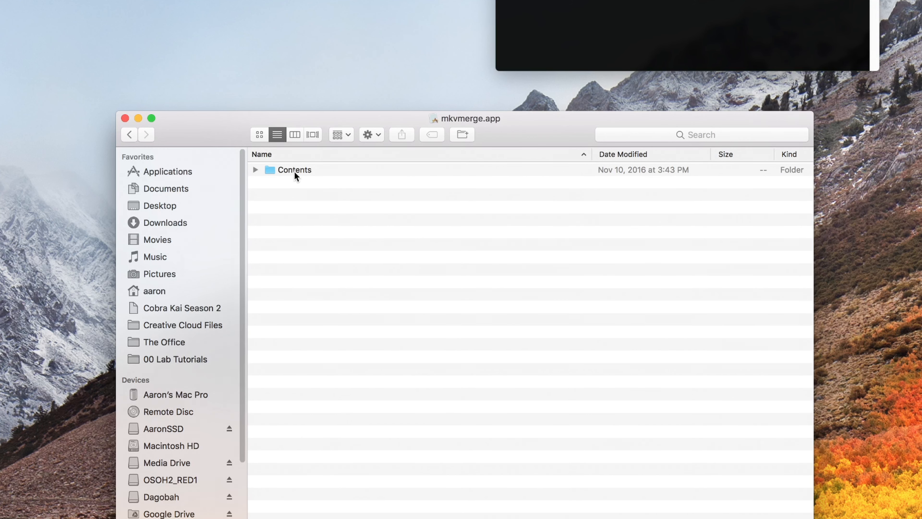
pyautogui.doubleClick(294, 171)
pyautogui.doubleClick(293, 197)
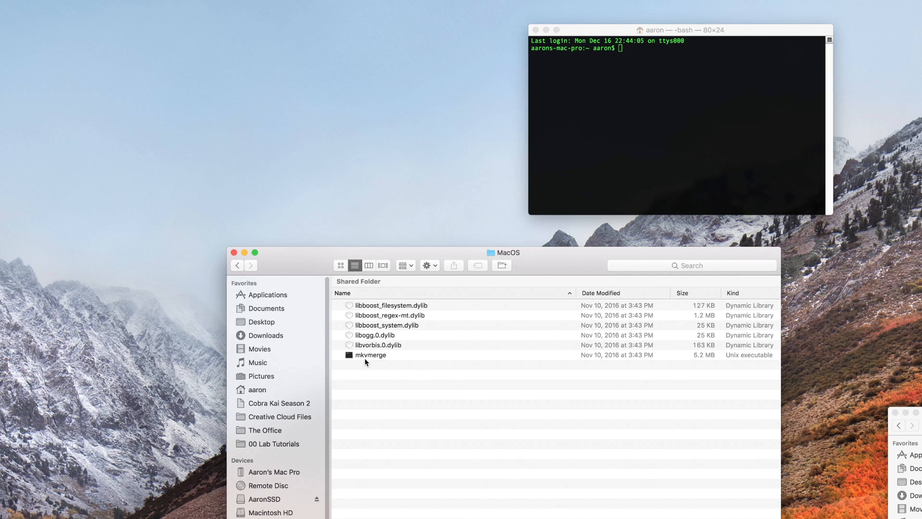
pyautogui.moveTo(364, 357); pyautogui.dragTo(597, 142)
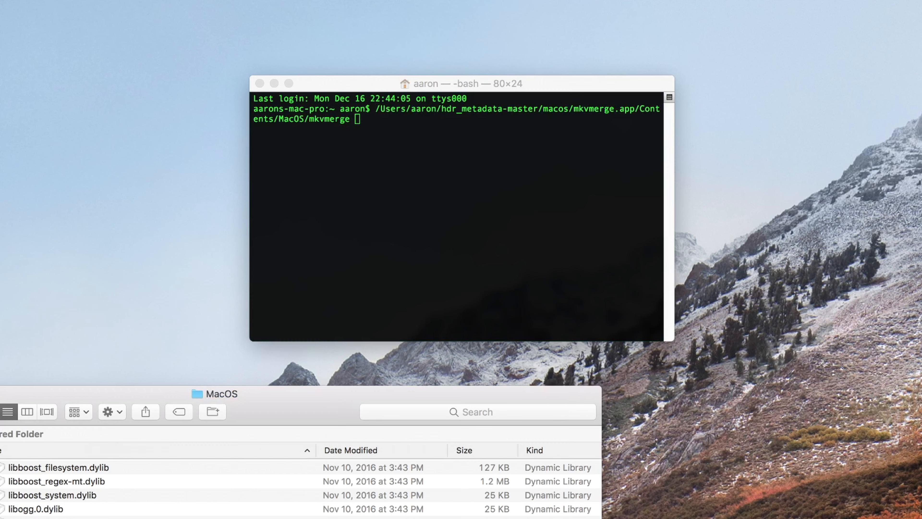
# Step: Open HDR_To_SDR_LUT.rtf from the home folder and change the input video's extension on the last line to mov
pyautogui.press('super+shift+h')
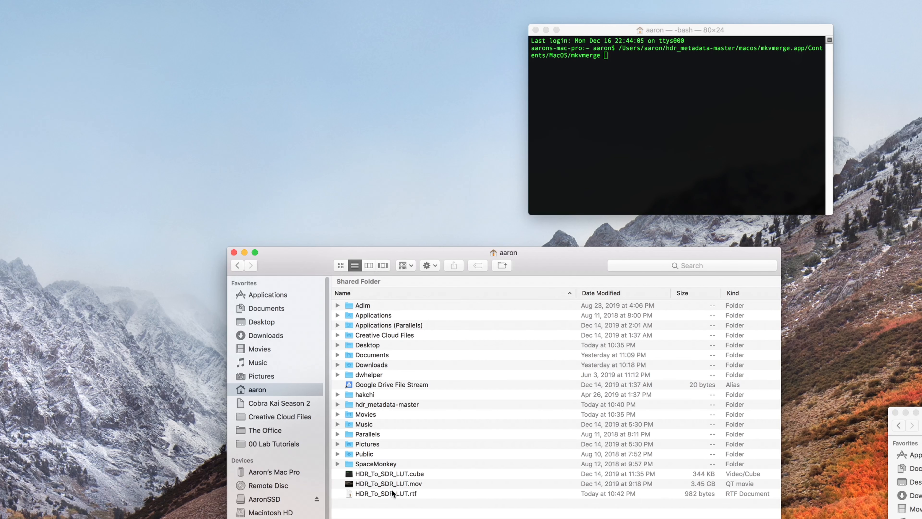
pyautogui.doubleClick(391, 491)
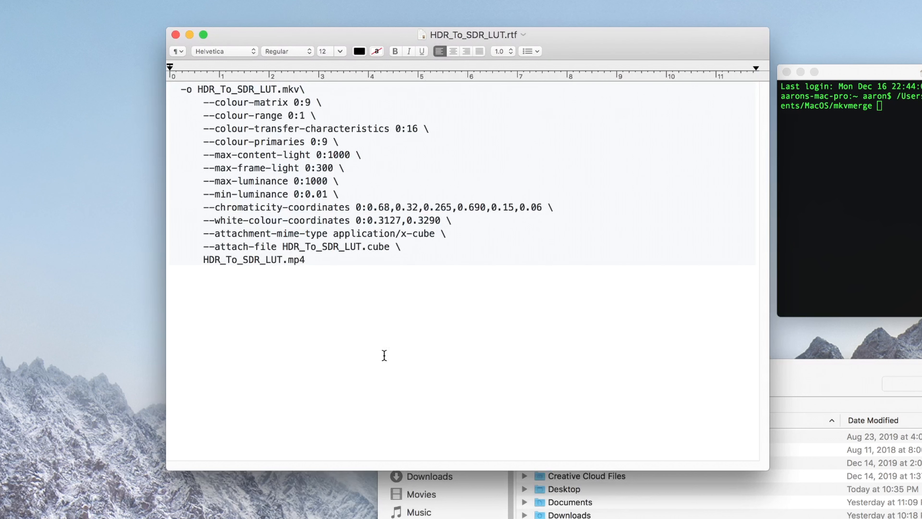
pyautogui.click(170, 171)
pyautogui.moveTo(304, 259); pyautogui.dragTo(288, 259)
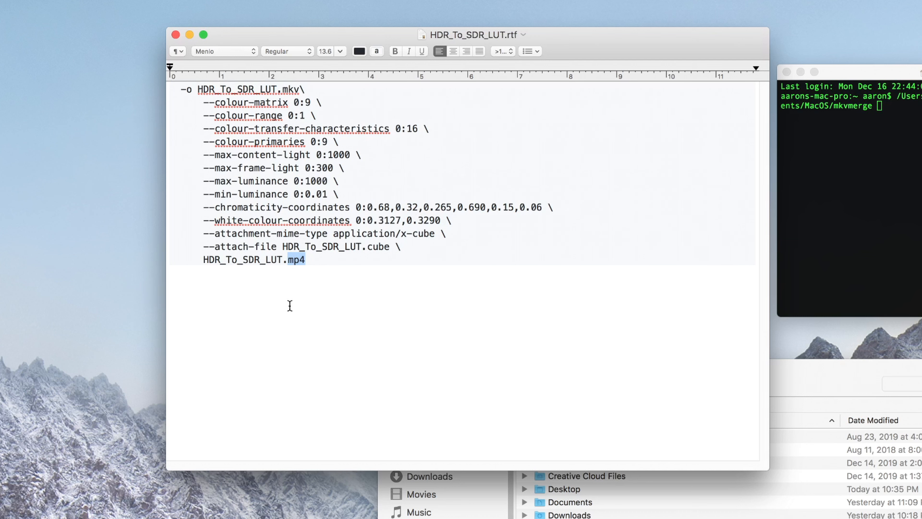
pyautogui.write('mov')
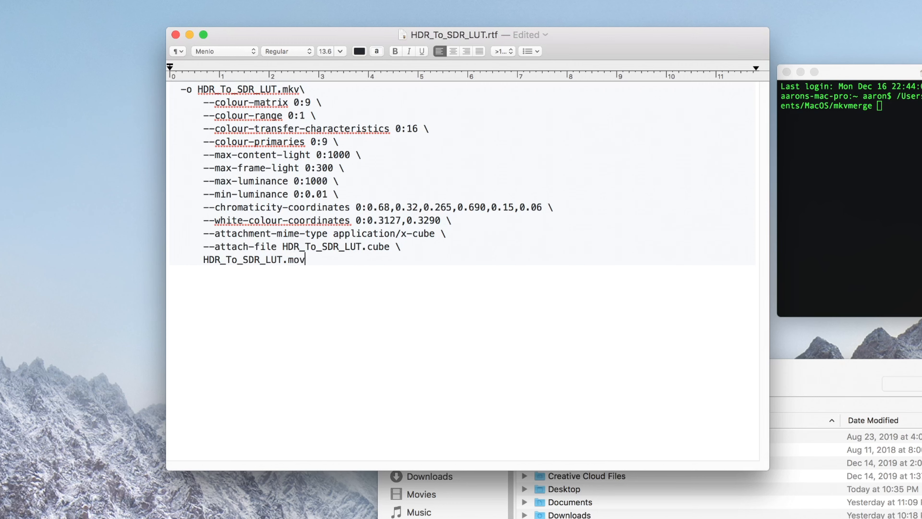
# Step: Copy all the option lines from HDR_To_SDR_LUT.rtf and paste them after the mkvmerge path in Terminal
pyautogui.moveTo(328, 258); pyautogui.dragTo(131, 60)
pyautogui.rightClick(238, 175)
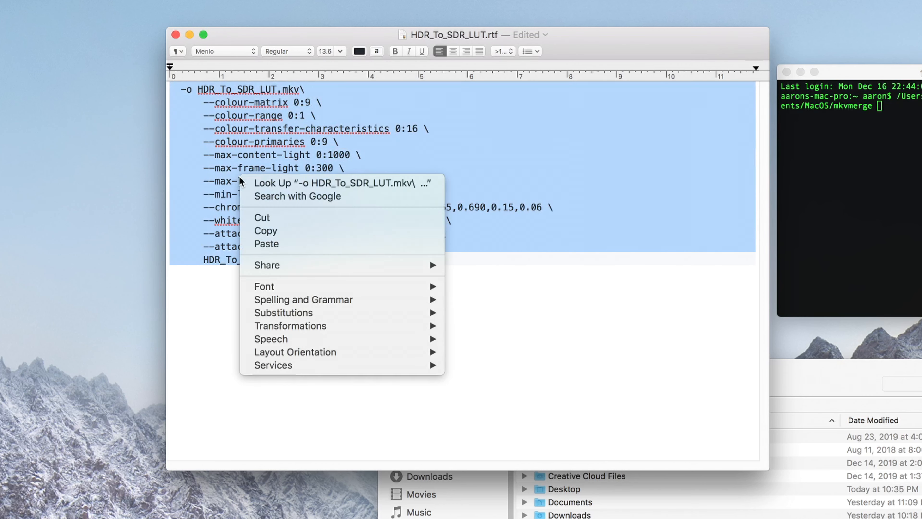
pyautogui.click(273, 231)
pyautogui.click(826, 198)
pyautogui.rightClick(847, 181)
pyautogui.click(871, 203)
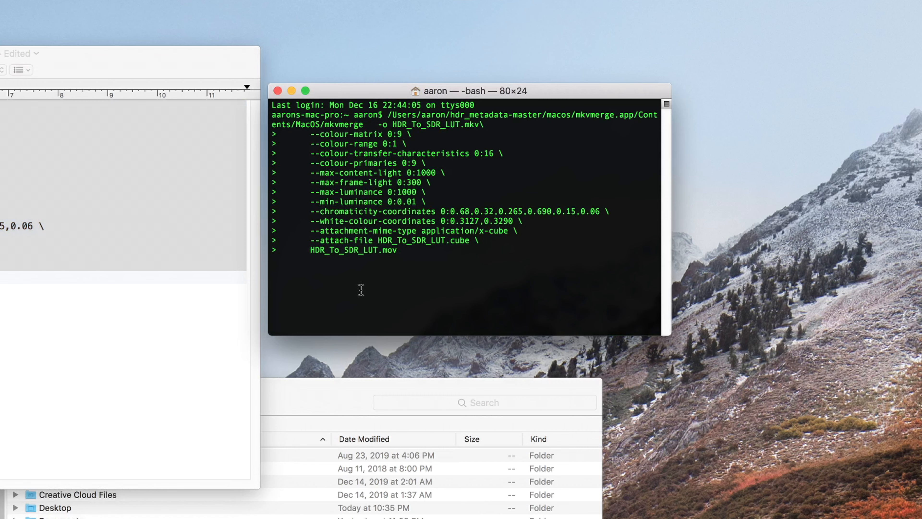
# Step: Run the mkvmerge command and select the resulting HDR_To_SDR_LUT.mkv in the home folder
pyautogui.press('Return')
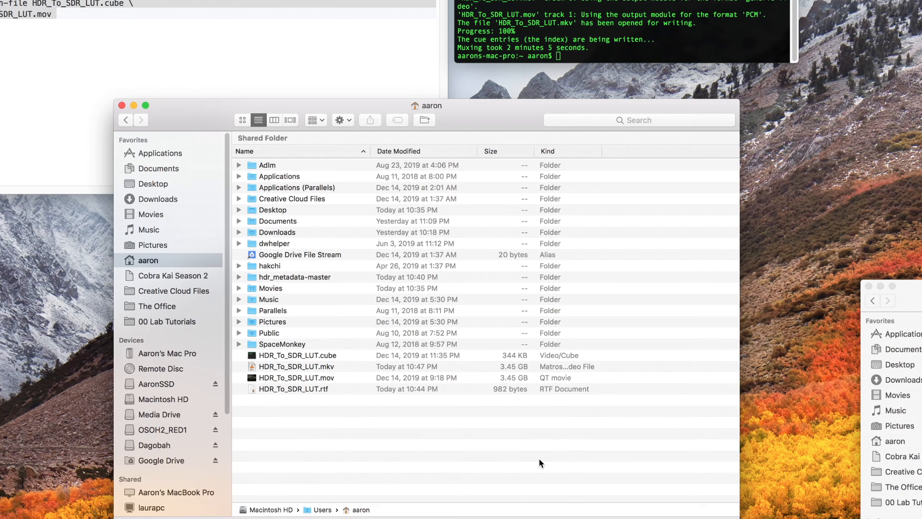
pyautogui.click(398, 367)
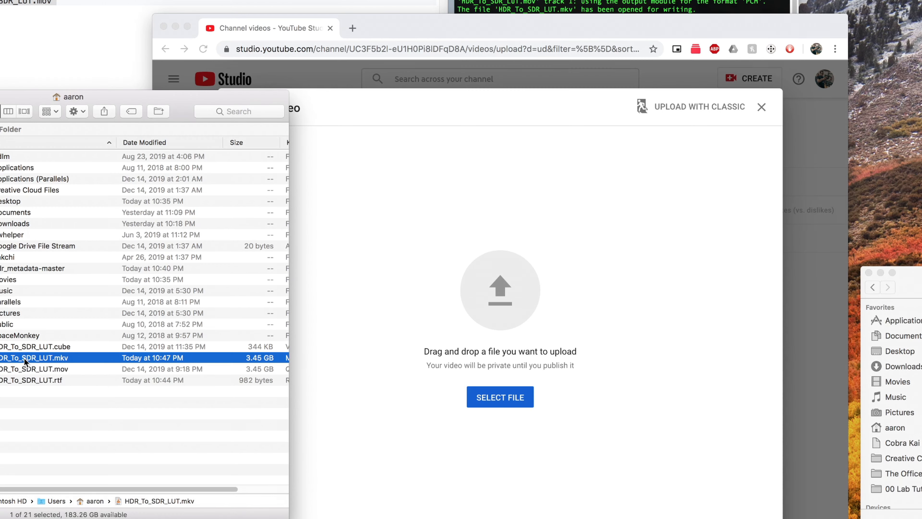
# Step: Switch to YouTube Studio, upload HDR_To_SDR_LUT.mkv from the home folder and title it "My HDR Video"
pyautogui.moveTo(55, 358); pyautogui.dragTo(503, 299)
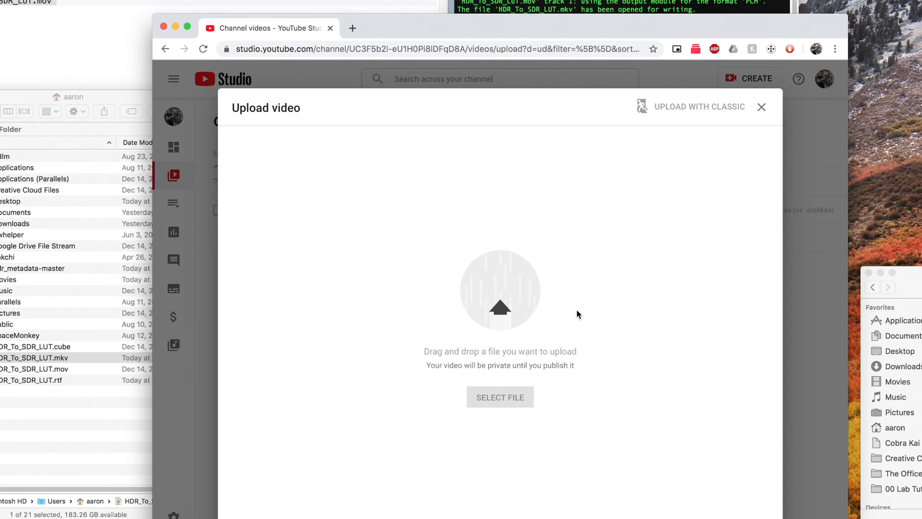
pyautogui.write('My ')
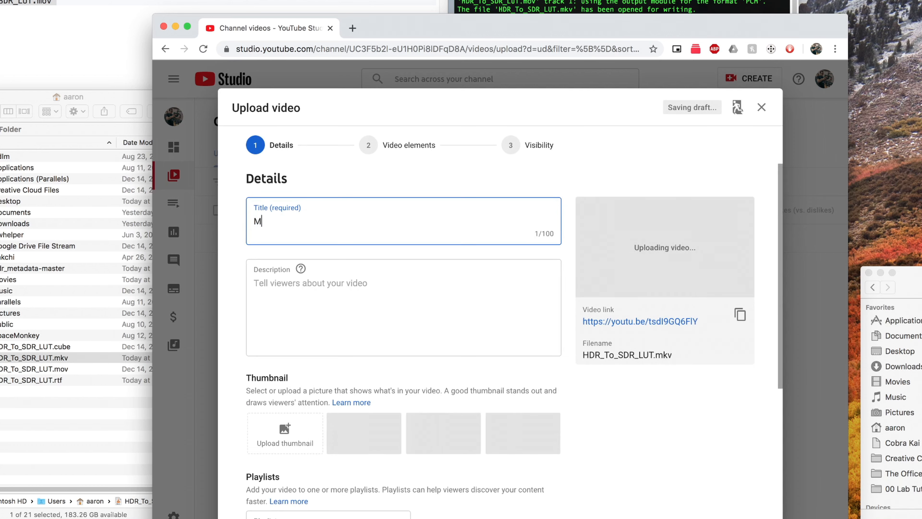
pyautogui.write('HDR Video')
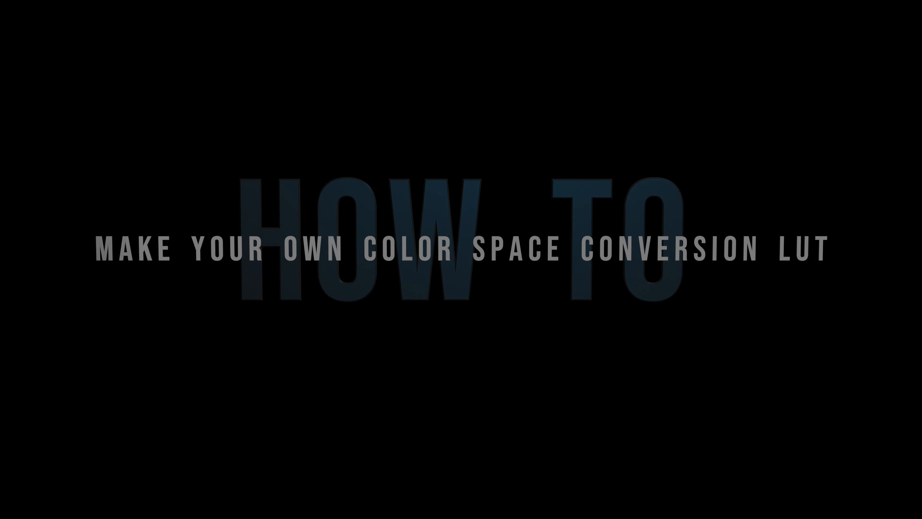
# Step: Switch to DaVinci Resolve and check the color science and timeline color space in the project's color management settings
pyautogui.click(461, 492)
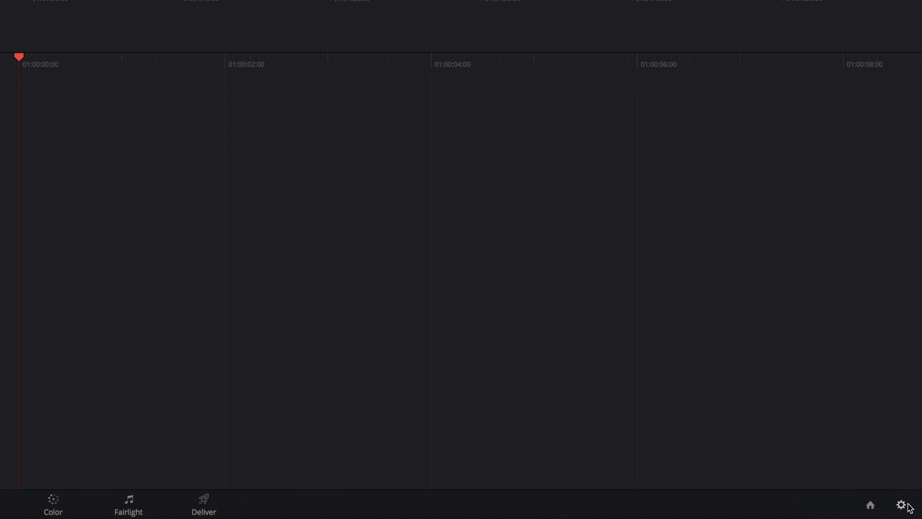
pyautogui.click(906, 495)
pyautogui.click(211, 145)
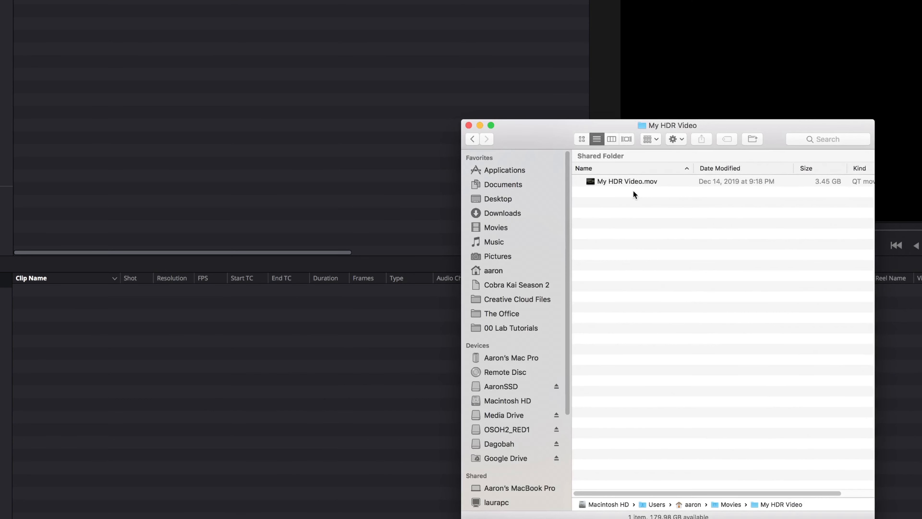
pyautogui.moveTo(635, 181); pyautogui.dragTo(162, 368)
pyautogui.click(806, 309)
# Step: Place My HDR Video.mov on the Video 1 track of Timeline 1 and open it on the Color page
pyautogui.click(333, 506)
pyautogui.moveTo(71, 38); pyautogui.dragTo(308, 374)
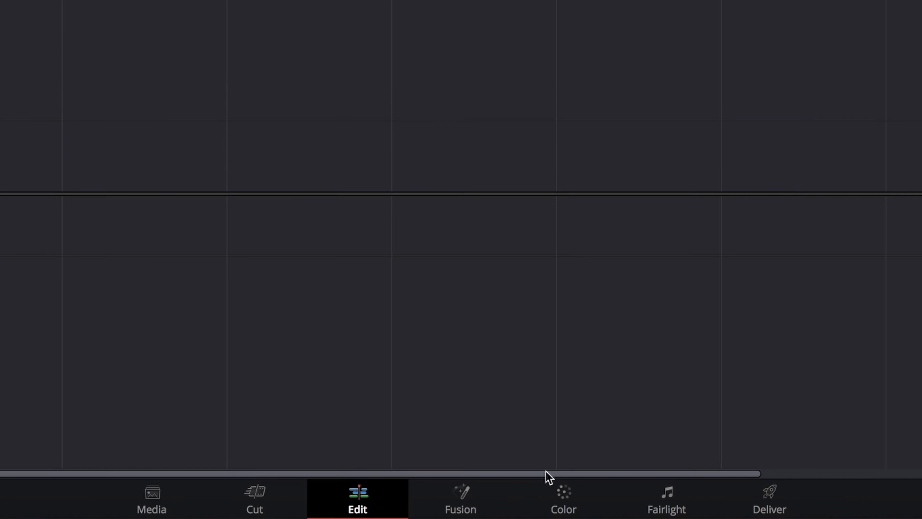
pyautogui.click(496, 507)
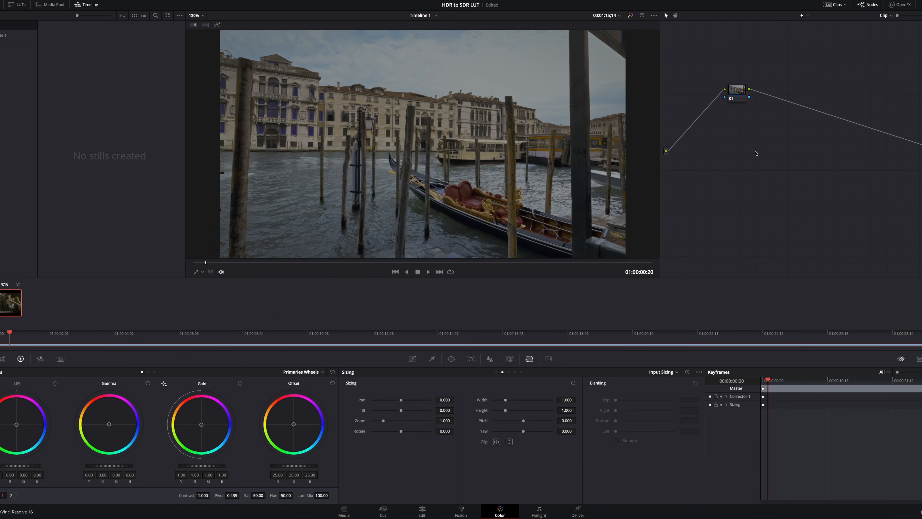
# Step: Add a second serial node and apply the Color Space Transform effect to it
pyautogui.hotkey('alt', 's')
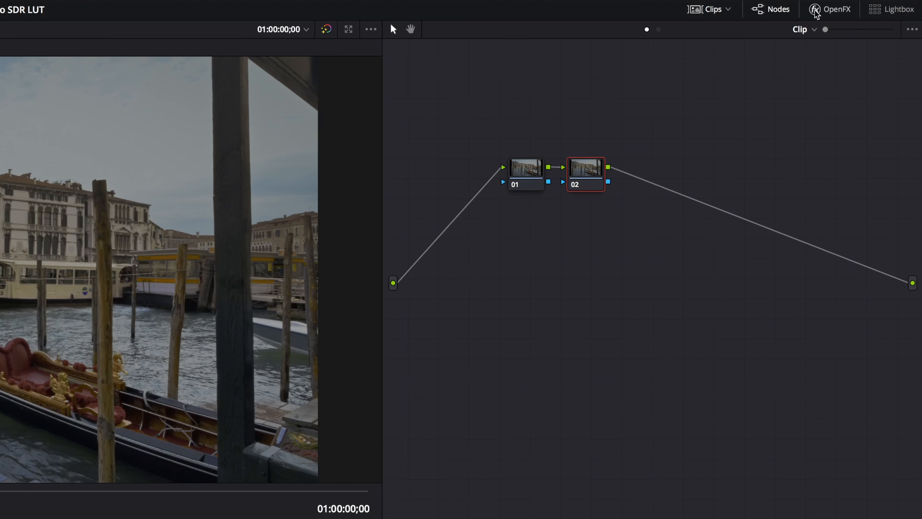
pyautogui.click(816, 13)
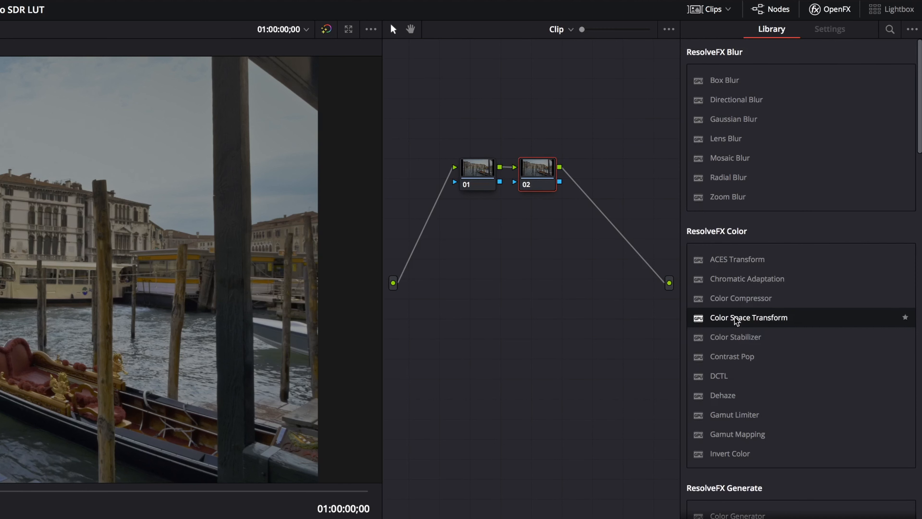
pyautogui.moveTo(735, 321); pyautogui.dragTo(537, 176)
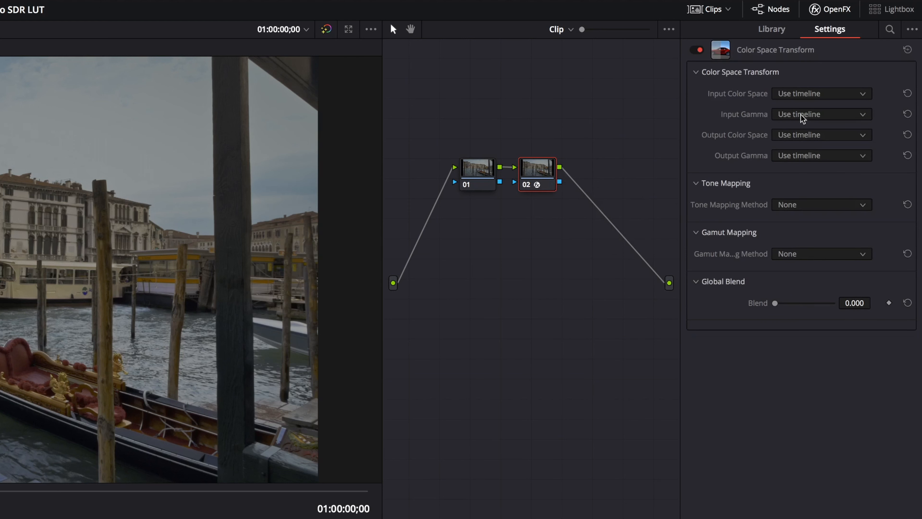
# Step: Set the Color Space Transform's input color space to Rec.2020 and its input gamma to ST2084 1000 nit
pyautogui.click(817, 95)
pyautogui.press('Down')
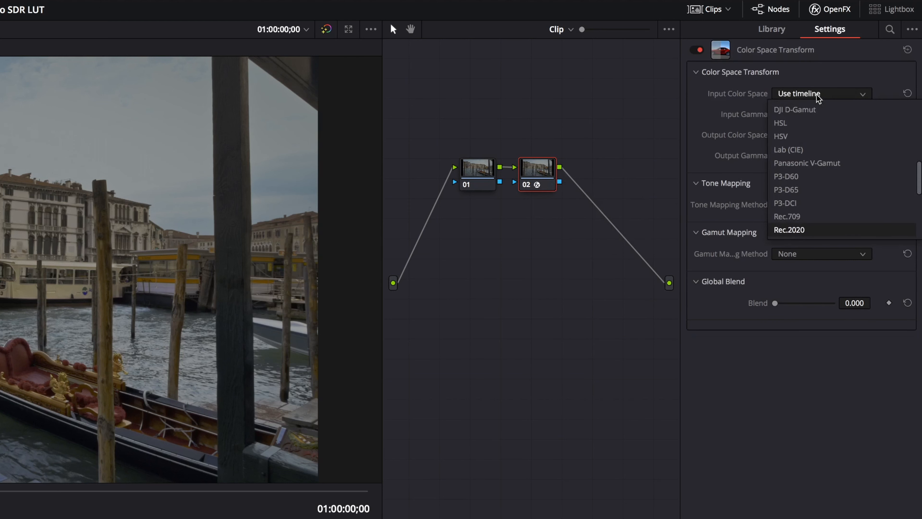
pyautogui.press('Return')
pyautogui.click(806, 115)
pyautogui.press('Down')
pyautogui.press('Down')
pyautogui.press('Down')
pyautogui.press('Down')
pyautogui.press('Down')
pyautogui.press('Down')
pyautogui.press('Down')
pyautogui.press('Down')
pyautogui.press('Down')
pyautogui.press('Down')
pyautogui.press('Down')
pyautogui.press('Down')
pyautogui.press('Down')
pyautogui.press('Down')
pyautogui.press('Down')
pyautogui.press('Down')
pyautogui.press('Down')
pyautogui.press('Down')
pyautogui.press('Down')
pyautogui.press('Down')
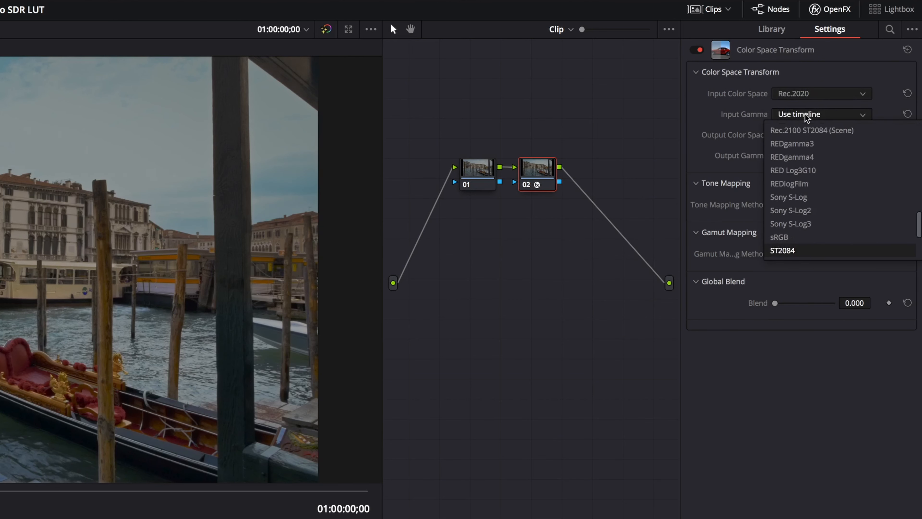
pyautogui.press('Down')
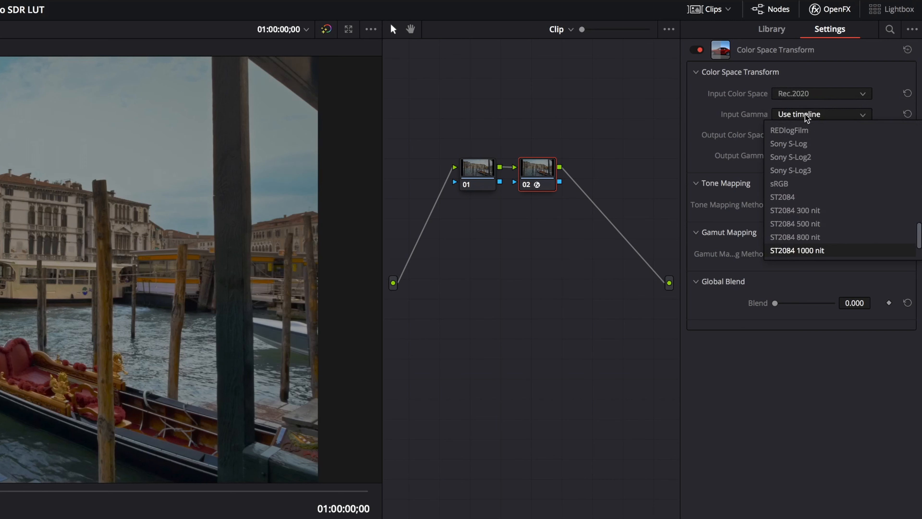
pyautogui.press('Return')
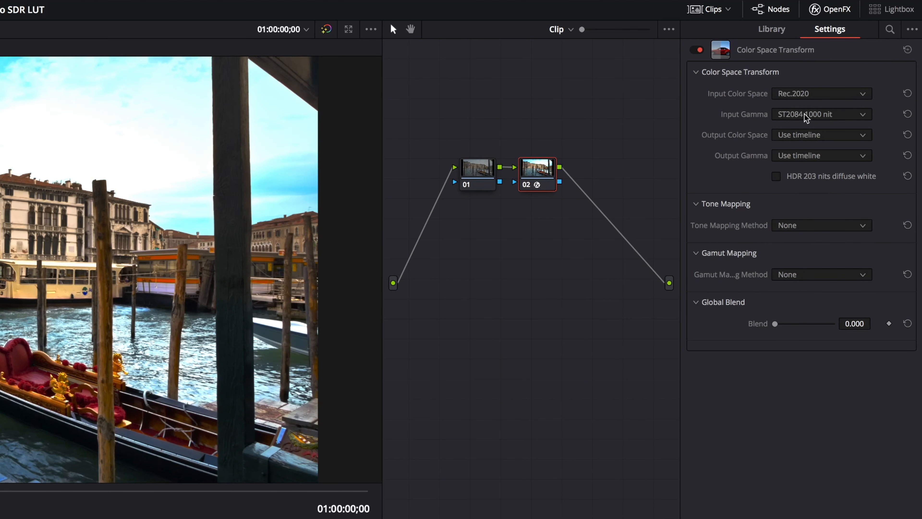
pyautogui.click(805, 114)
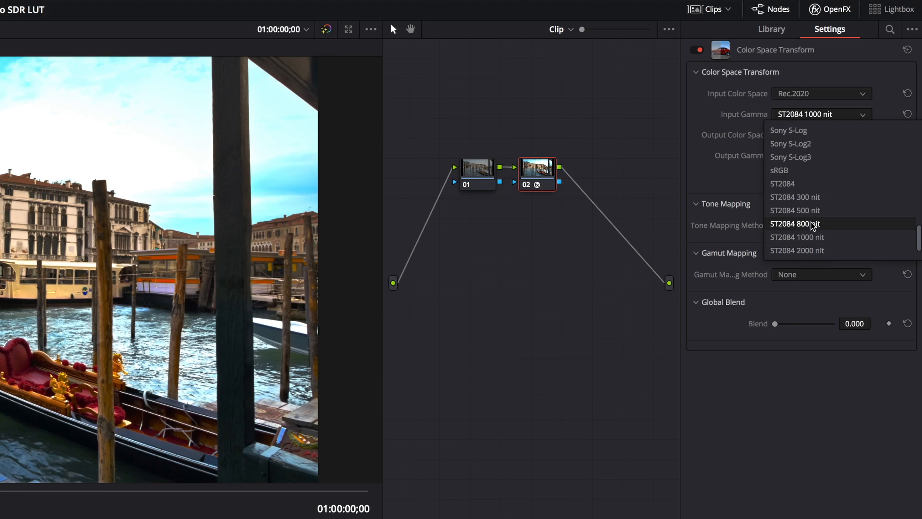
pyautogui.scroll(-3, 811, 223)
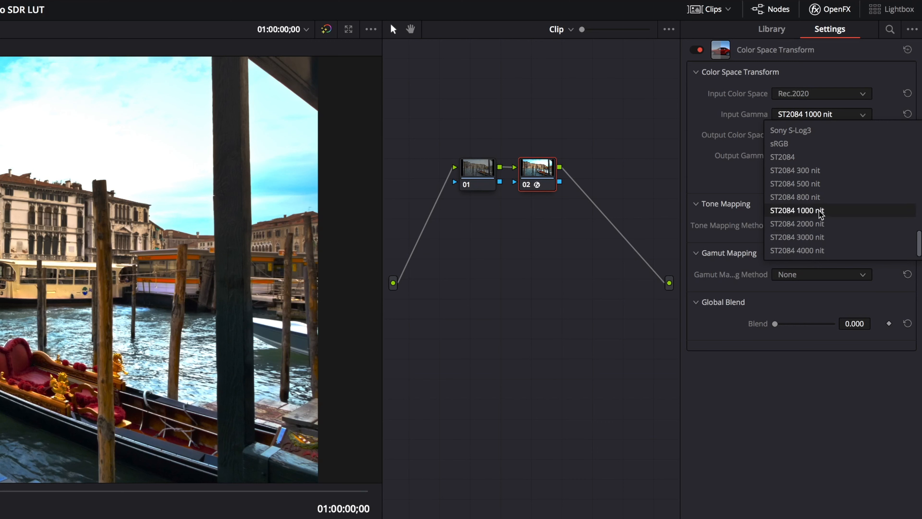
pyautogui.click(831, 214)
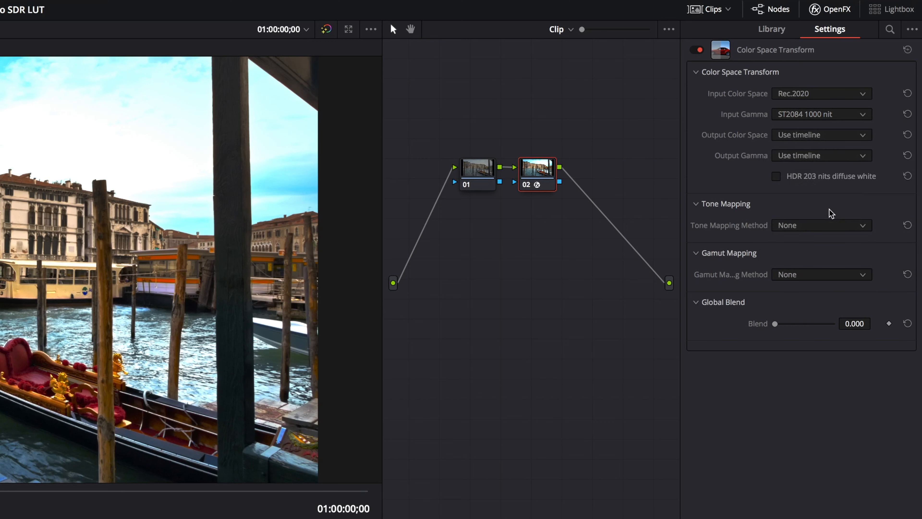
# Step: Set the Color Space Transform's output color space to Rec.709 and its output gamma to Gamma 2.4
pyautogui.click(809, 140)
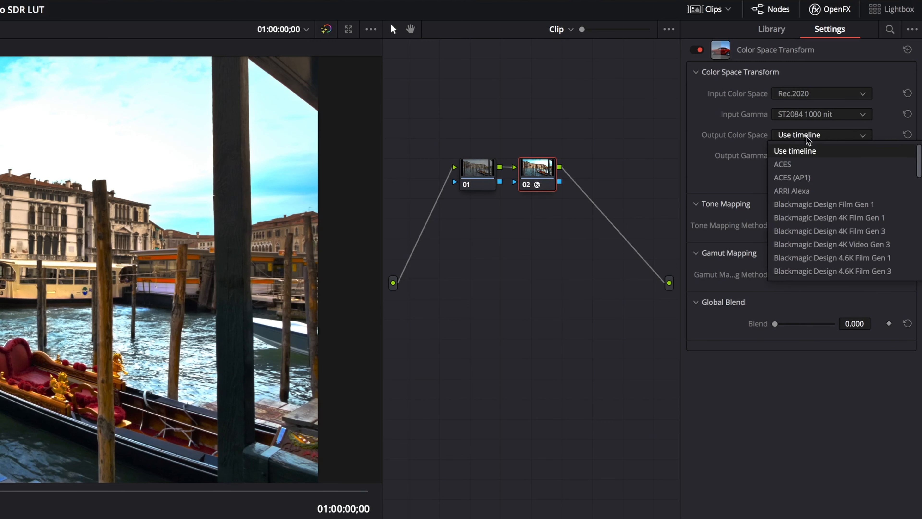
pyautogui.press('r')
pyautogui.press('Return')
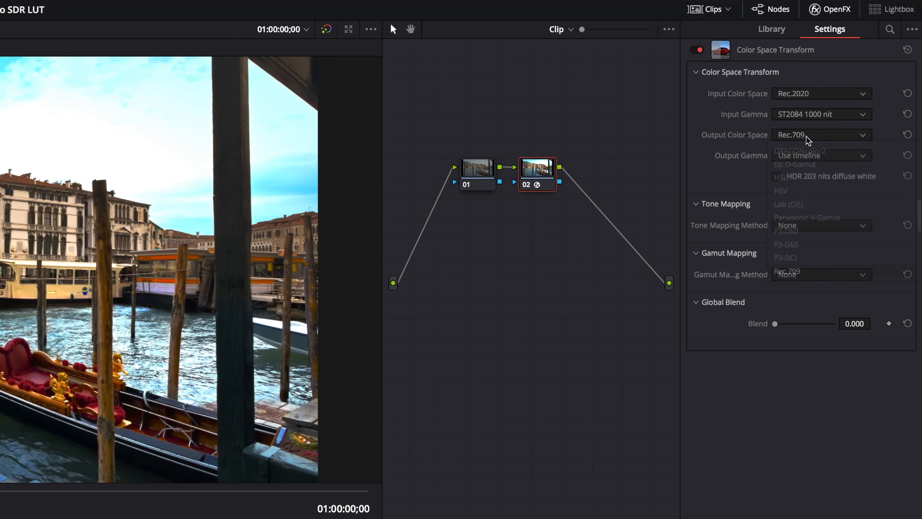
pyautogui.click(804, 154)
pyautogui.press('g')
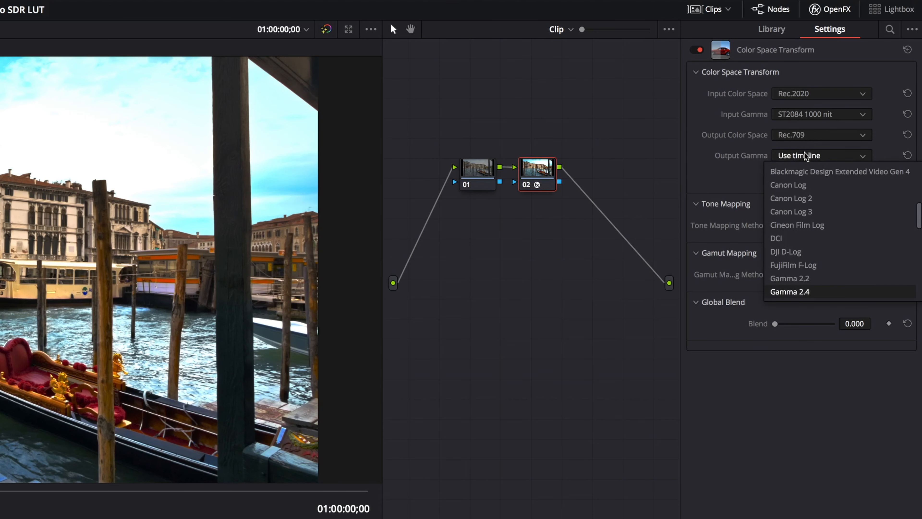
pyautogui.press('Return')
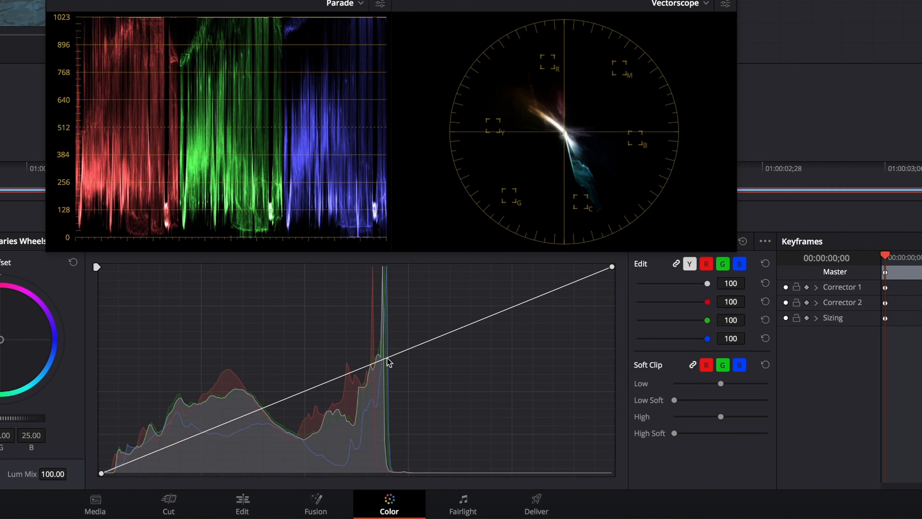
# Step: Pull the upper midtones down on the custom curve of the first node
pyautogui.moveTo(498, 435); pyautogui.dragTo(497, 444)
pyautogui.moveTo(338, 401); pyautogui.dragTo(331, 389)
pyautogui.click(193, 442)
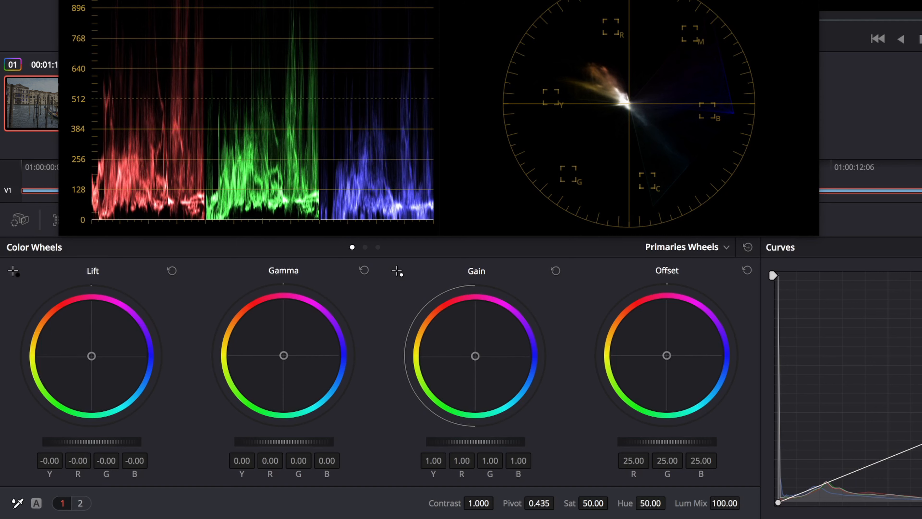
# Step: Raise the master Gamma to 0.01 and lower the master Gain to 0.88 with the primaries wheels
pyautogui.moveTo(332, 448); pyautogui.dragTo(347, 452)
pyautogui.moveTo(468, 441); pyautogui.dragTo(450, 441)
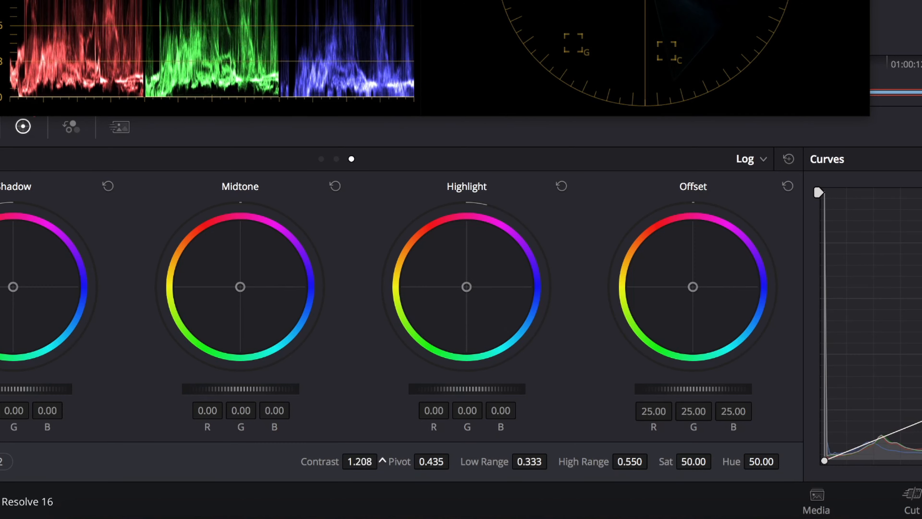
pyautogui.moveTo(381, 460); pyautogui.dragTo(353, 461)
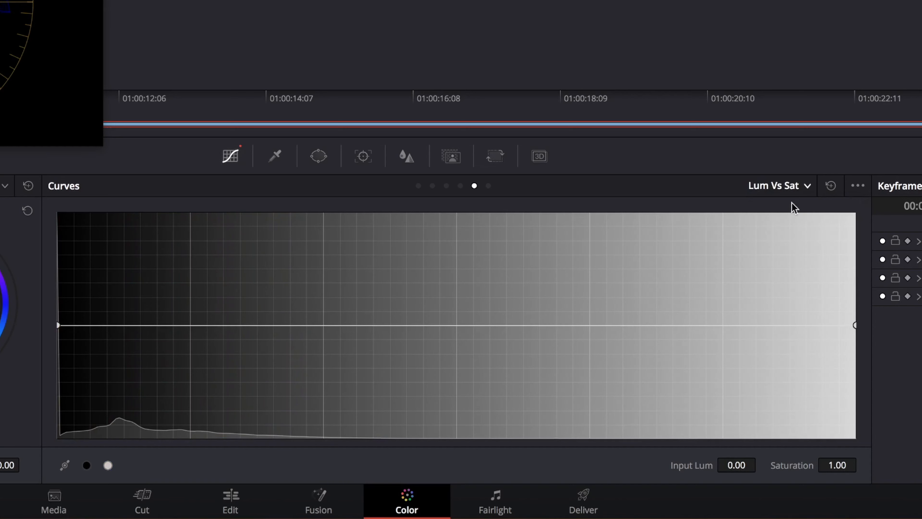
# Step: Lower the high-saturation end of the Sat Vs Sat curve and anchor it at input saturation 0.27, output 1.02
pyautogui.click(786, 185)
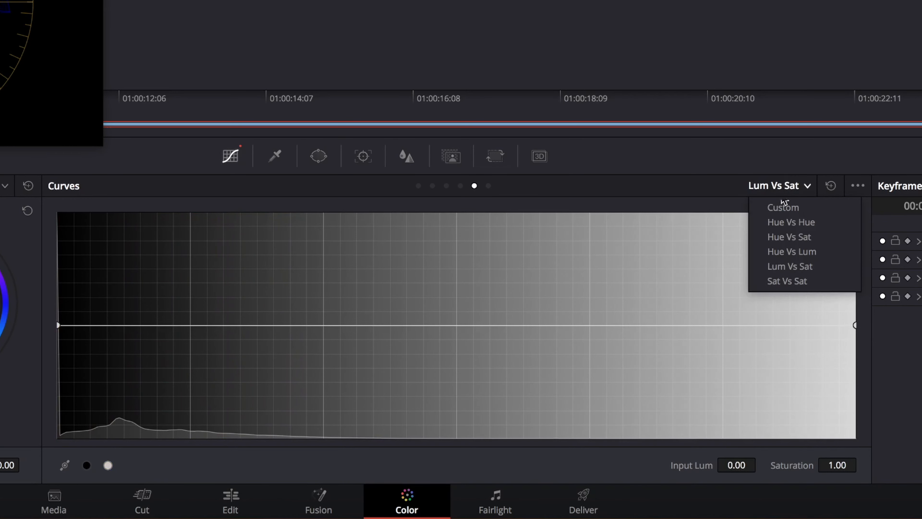
pyautogui.click(780, 281)
pyautogui.moveTo(853, 325); pyautogui.dragTo(854, 423)
pyautogui.moveTo(500, 326); pyautogui.dragTo(486, 326)
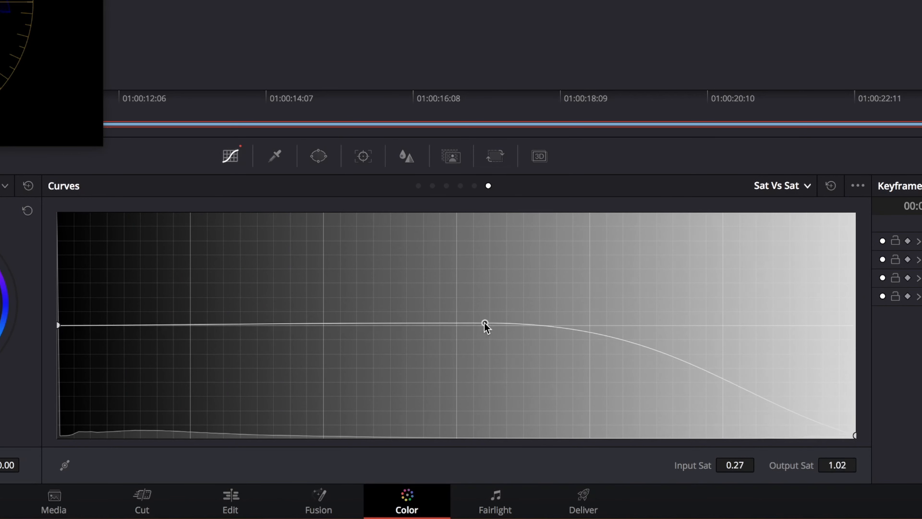
# Step: Switch the color wheels to Log and adjust the tonal levels and numeric grading values
pyautogui.click(686, 247)
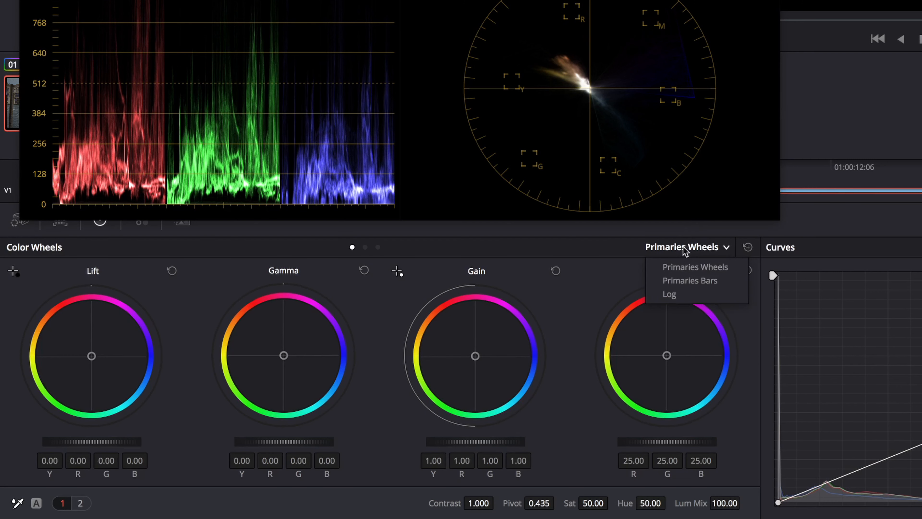
pyautogui.click(692, 294)
pyautogui.moveTo(504, 443); pyautogui.dragTo(461, 443)
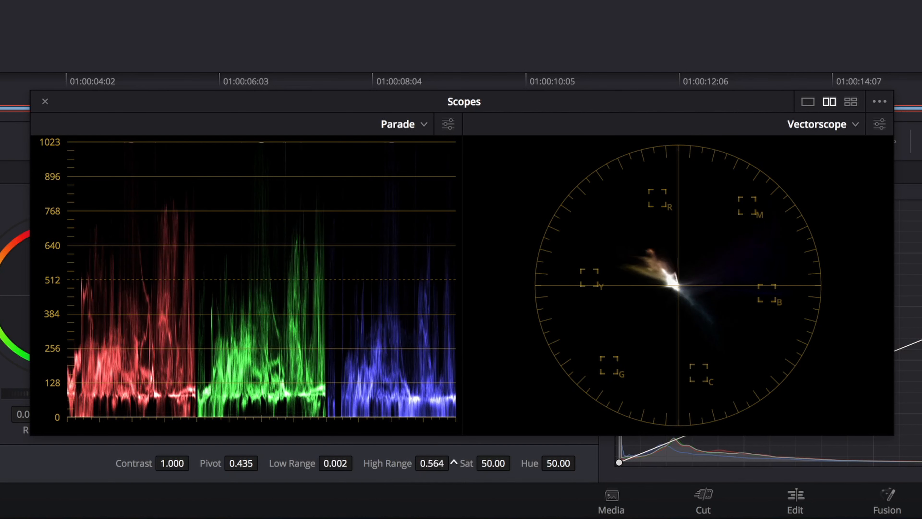
pyautogui.moveTo(454, 462); pyautogui.dragTo(429, 465)
pyautogui.moveTo(322, 461); pyautogui.dragTo(354, 463)
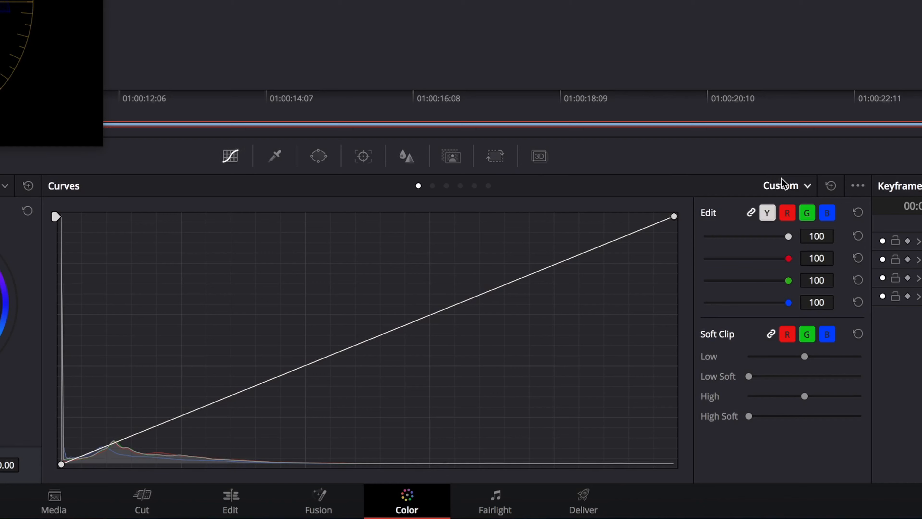
# Step: Add three control points between green and cyan on the Hue Vs Hue curve and shift the middle one
pyautogui.click(782, 184)
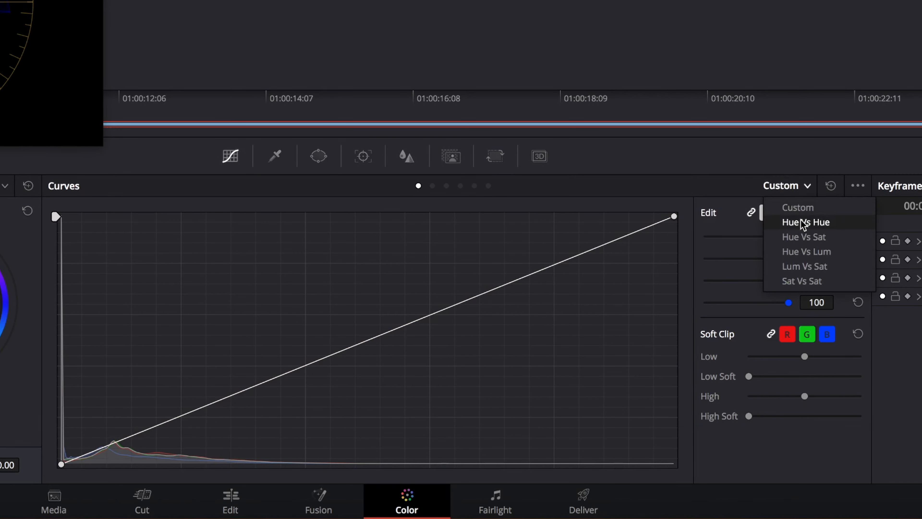
pyautogui.click(797, 222)
pyautogui.click(465, 326)
pyautogui.click(391, 325)
pyautogui.click(318, 324)
pyautogui.moveTo(390, 325)
pyautogui.mouseDown()
pyautogui.moveTo(388, 274)
pyautogui.moveTo(376, 372)
pyautogui.moveTo(393, 325)
pyautogui.mouseUp()
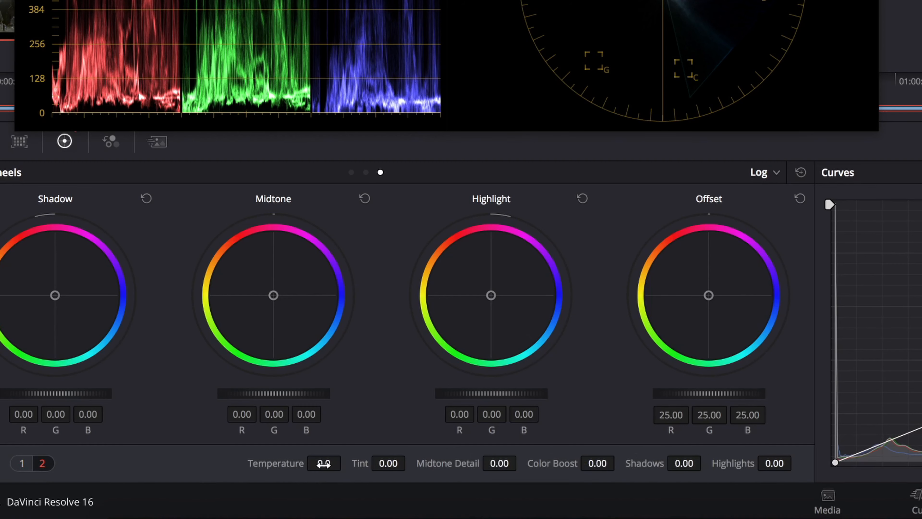
pyautogui.moveTo(324, 463); pyautogui.dragTo(382, 463)
# Step: Add control points on and around blue in the Hue Vs Sat curve and adjust the saturation of the blue one
pyautogui.click(801, 187)
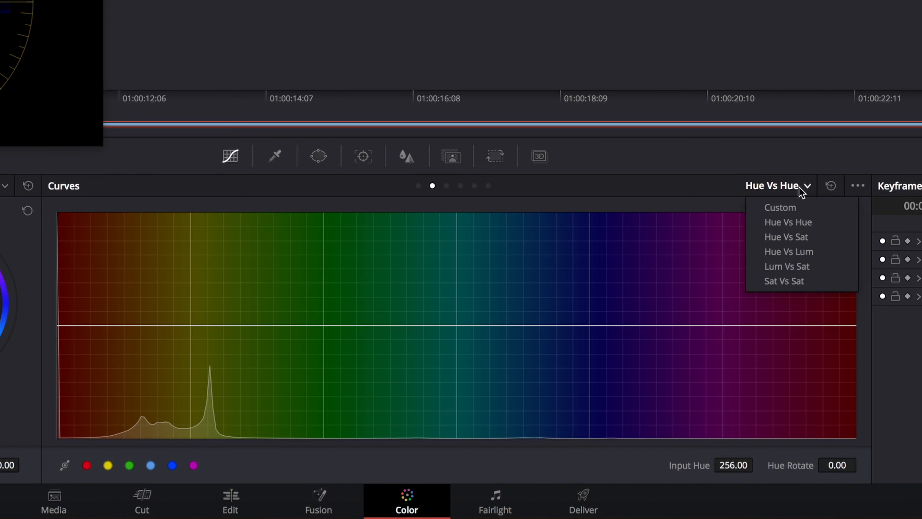
pyautogui.click(795, 237)
pyautogui.click(590, 325)
pyautogui.click(652, 325)
pyautogui.click(516, 324)
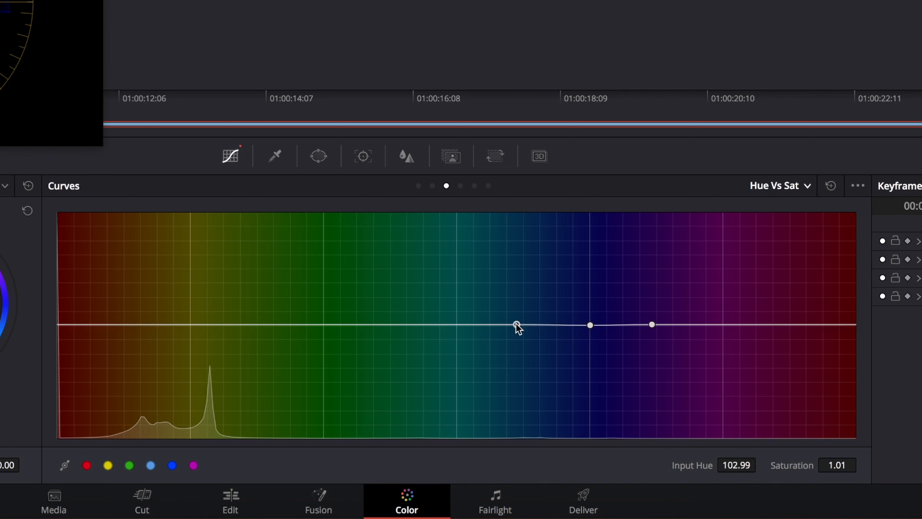
pyautogui.moveTo(583, 324)
pyautogui.mouseDown()
pyautogui.moveTo(599, 255)
pyautogui.moveTo(587, 394)
pyautogui.moveTo(584, 255)
pyautogui.moveTo(573, 387)
pyautogui.moveTo(584, 393)
pyautogui.moveTo(585, 252)
pyautogui.moveTo(593, 377)
pyautogui.moveTo(588, 329)
pyautogui.mouseUp()
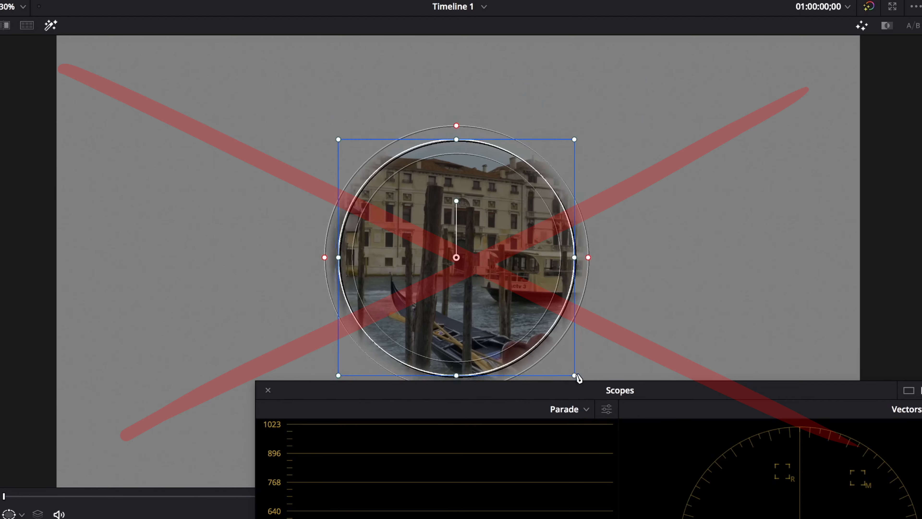
# Step: Widen the outer softness of the circular window and raise the linked blur radius to 0.71
pyautogui.moveTo(323, 257); pyautogui.dragTo(263, 257)
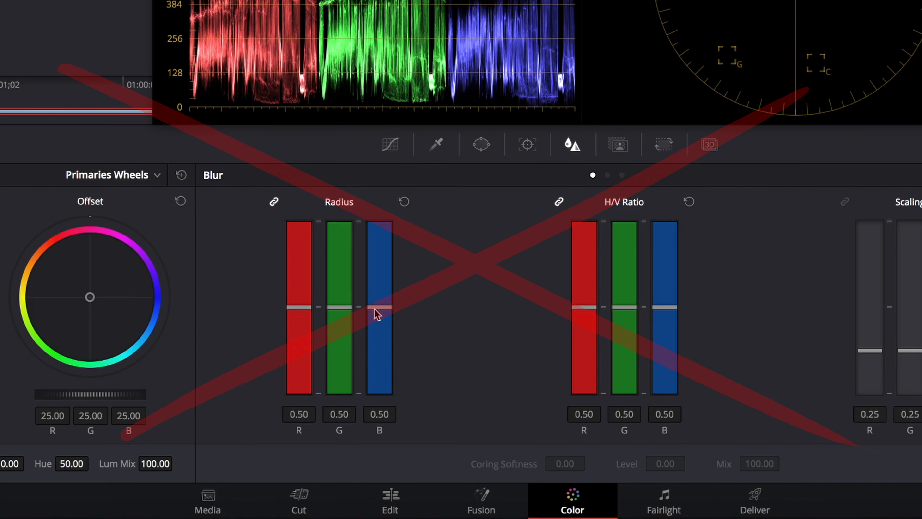
pyautogui.moveTo(375, 309); pyautogui.dragTo(397, 267)
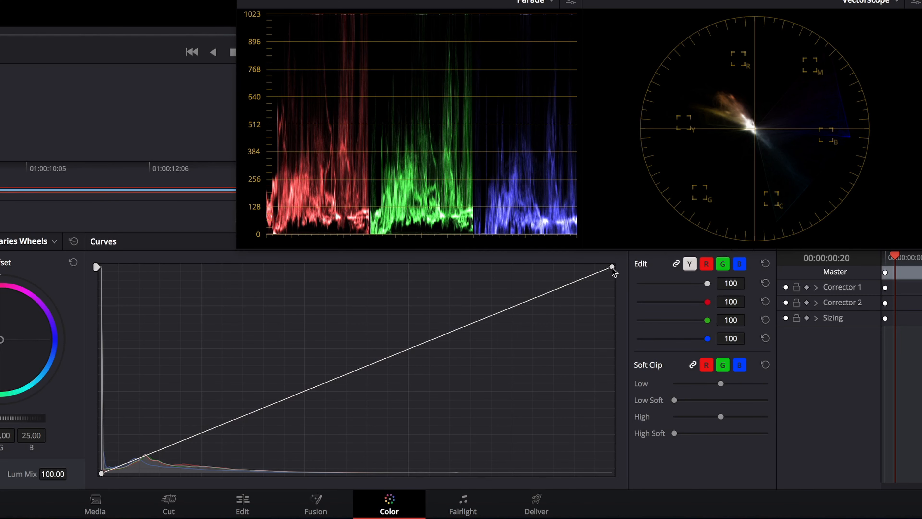
# Step: Lower the white end of the custom curve, add two shadow-side points and raise the darker one
pyautogui.moveTo(612, 268); pyautogui.dragTo(612, 292)
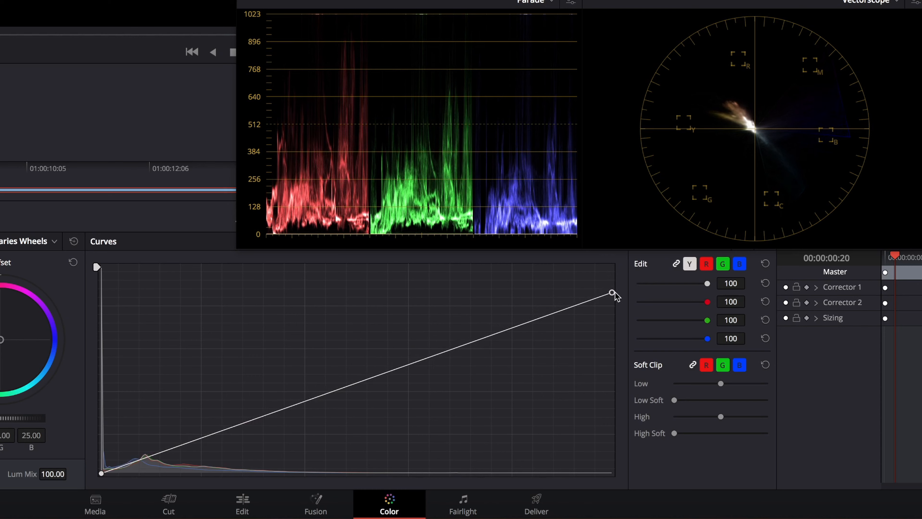
pyautogui.click(212, 434)
pyautogui.click(146, 457)
pyautogui.moveTo(145, 456); pyautogui.dragTo(144, 449)
pyautogui.moveTo(144, 449); pyautogui.dragTo(144, 446)
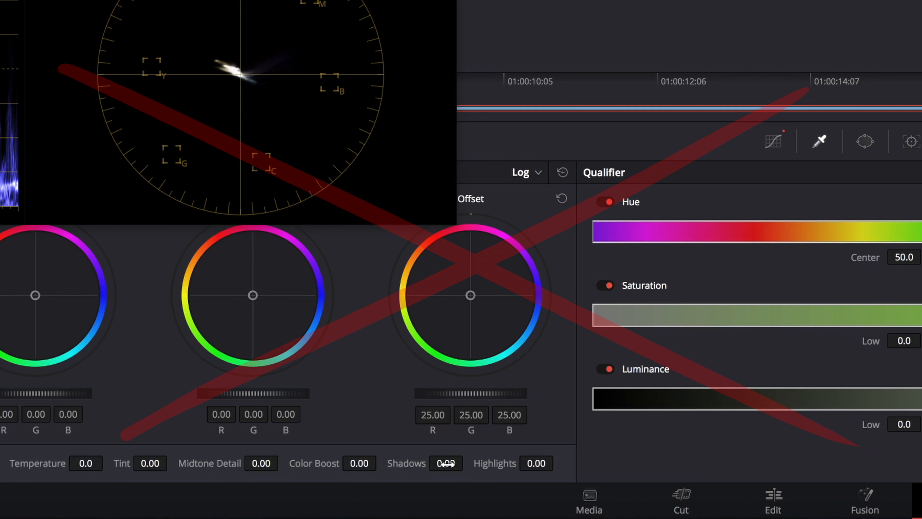
# Step: Set the Shadows adjustment to 37.50 and the Highlights adjustment to 41.50 for the Log wheels
pyautogui.moveTo(446, 464)
pyautogui.mouseDown()
pyautogui.moveTo(472, 463)
pyautogui.moveTo(446, 463)
pyautogui.mouseUp()
pyautogui.moveTo(522, 464); pyautogui.dragTo(558, 462)
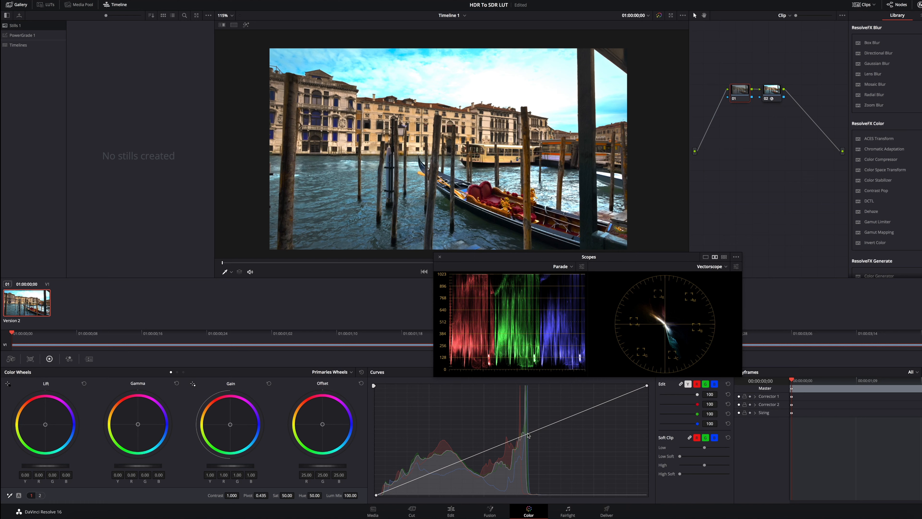
# Step: Shape the first node's custom curve with points that pull the midtones and upper midtones slightly down
pyautogui.moveTo(528, 435); pyautogui.dragTo(504, 449)
pyautogui.moveTo(438, 471); pyautogui.dragTo(441, 474)
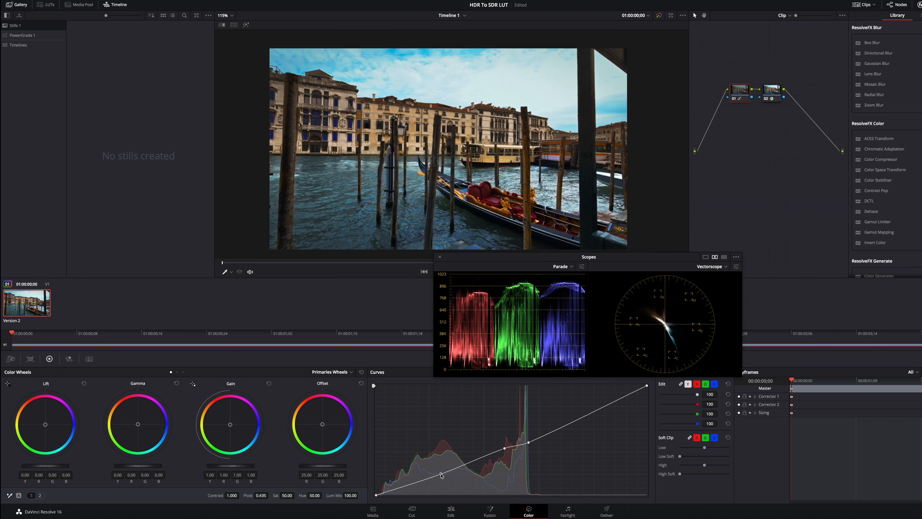
pyautogui.moveTo(529, 442); pyautogui.dragTo(505, 448)
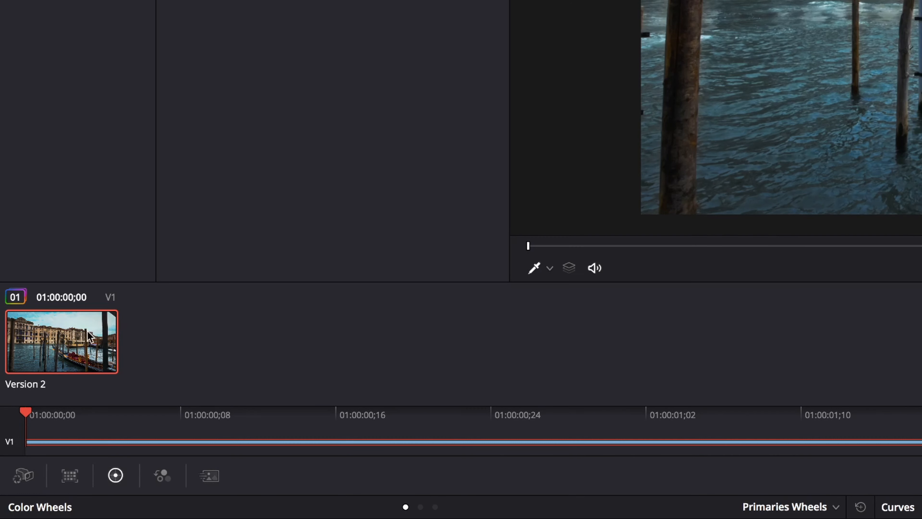
# Step: Generate a 33 Point Cube 3D LUT from the graded clip and save it as HDR_To_SDR_LUT in the home folder
pyautogui.rightClick(37, 298)
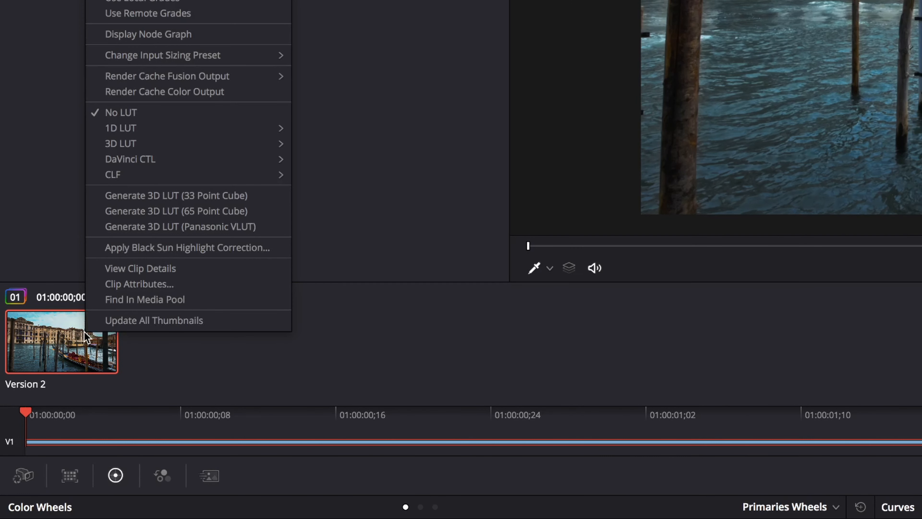
pyautogui.click(227, 198)
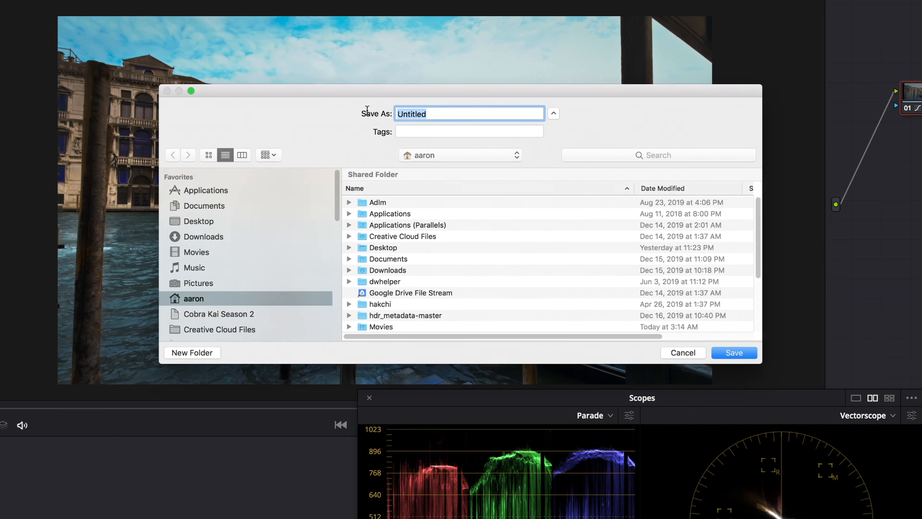
pyautogui.write('H')
pyautogui.press('Return')
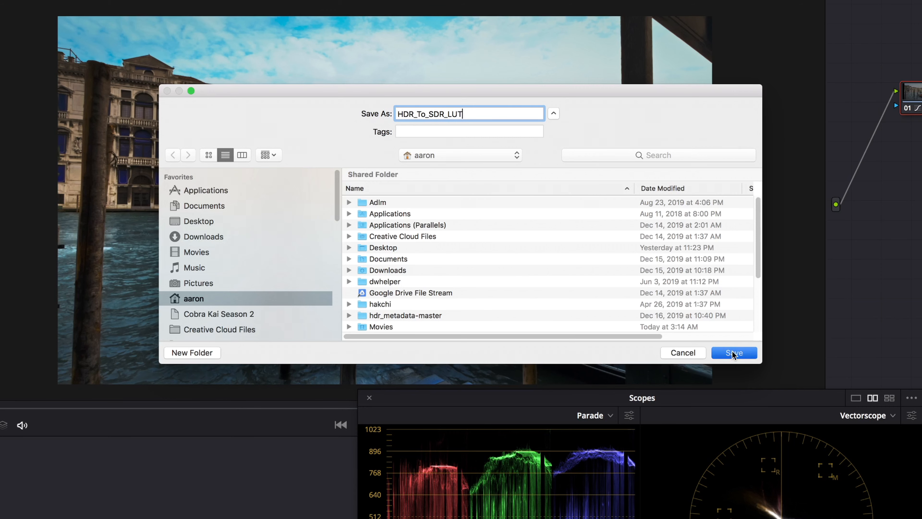